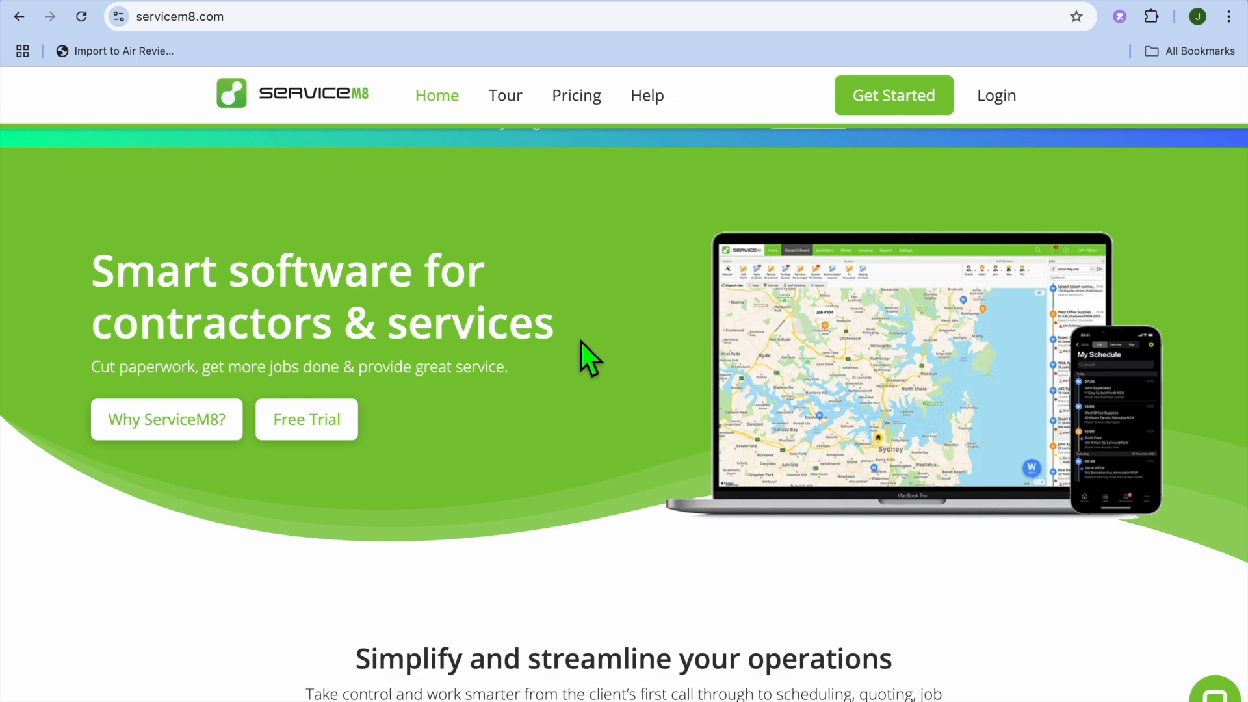
- Look over the ServiceM8 homepage and start the new account setup
scroll(580, 341, down, 1)
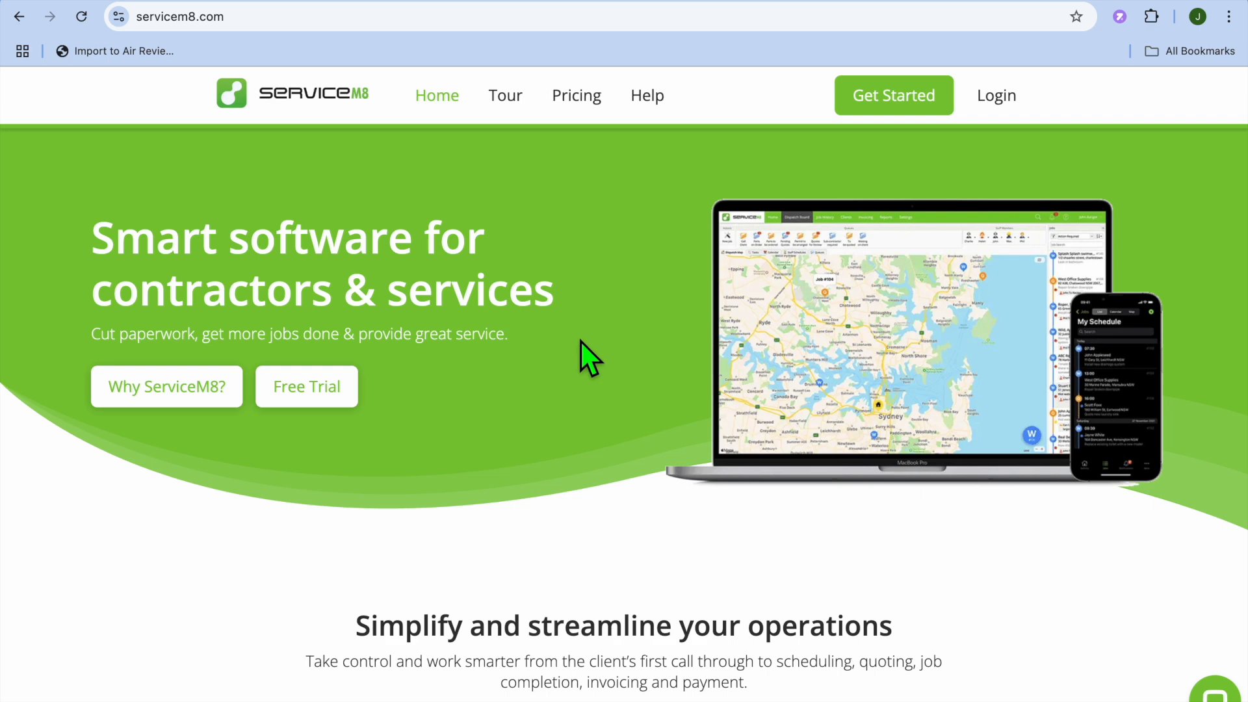
scroll(582, 343, down, 3)
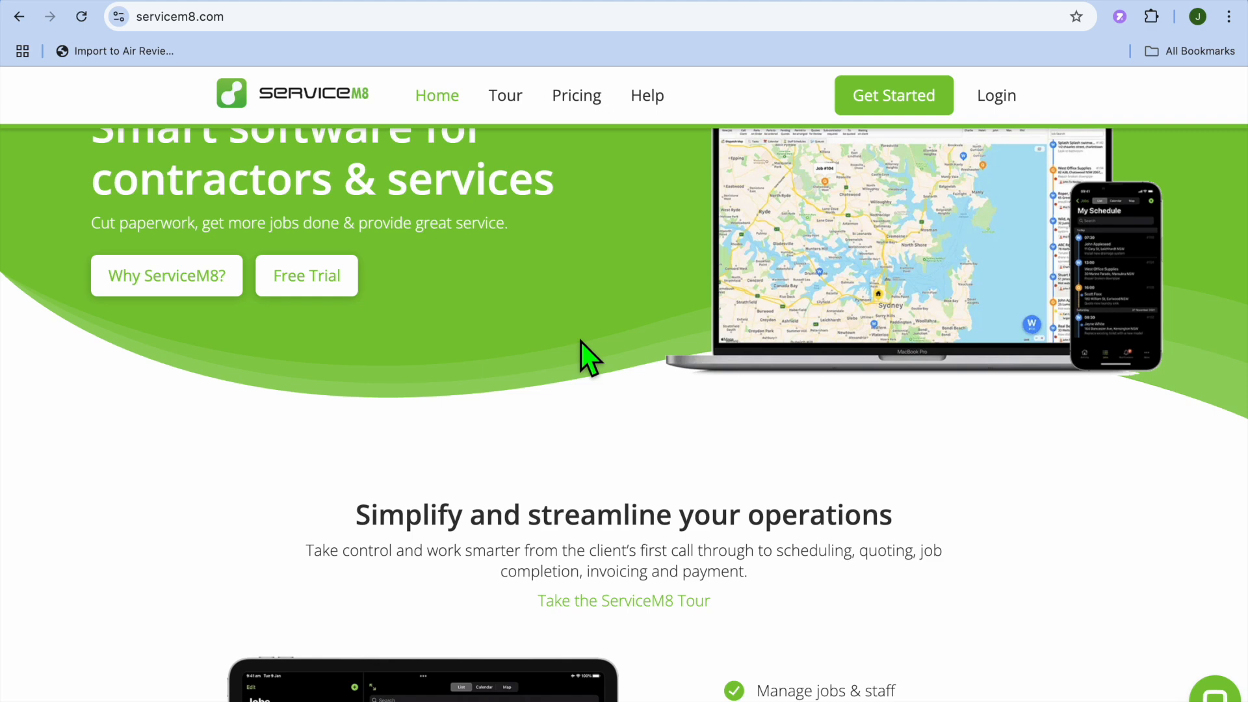
scroll(580, 341, up, 3)
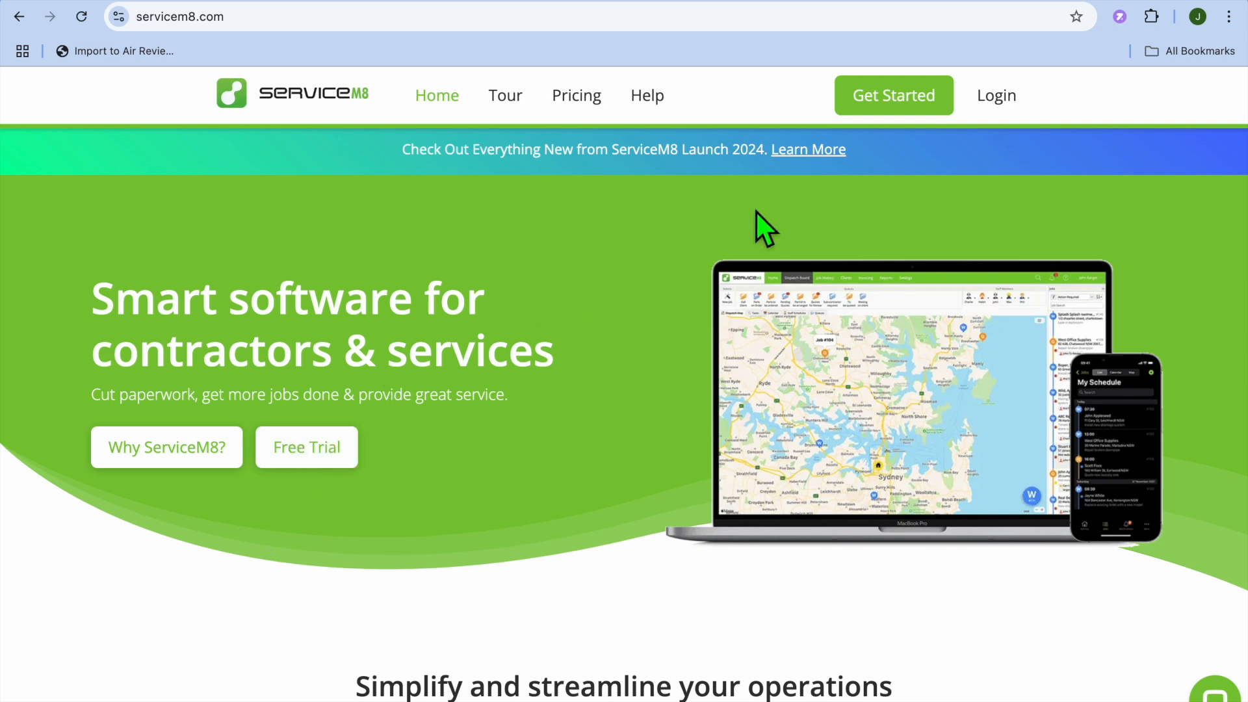
click(885, 90)
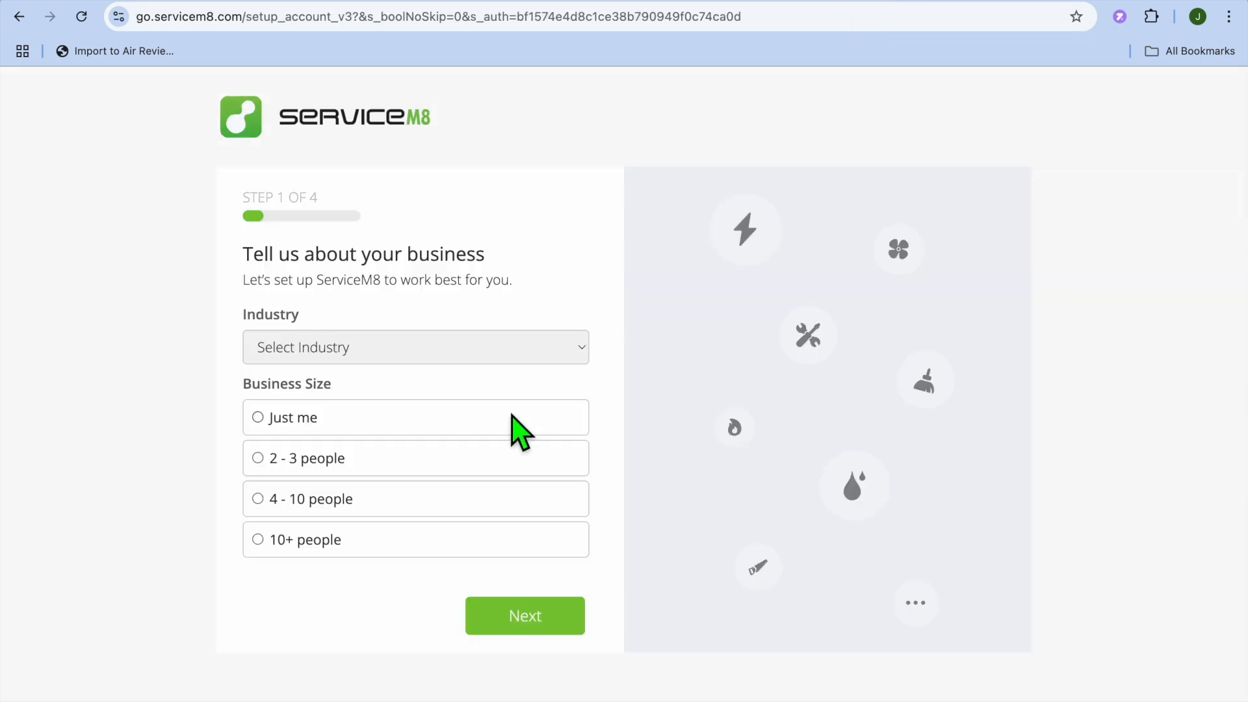
- Set the industry to Landscaping, the business size to Just me and the accounting software to None
click(550, 348)
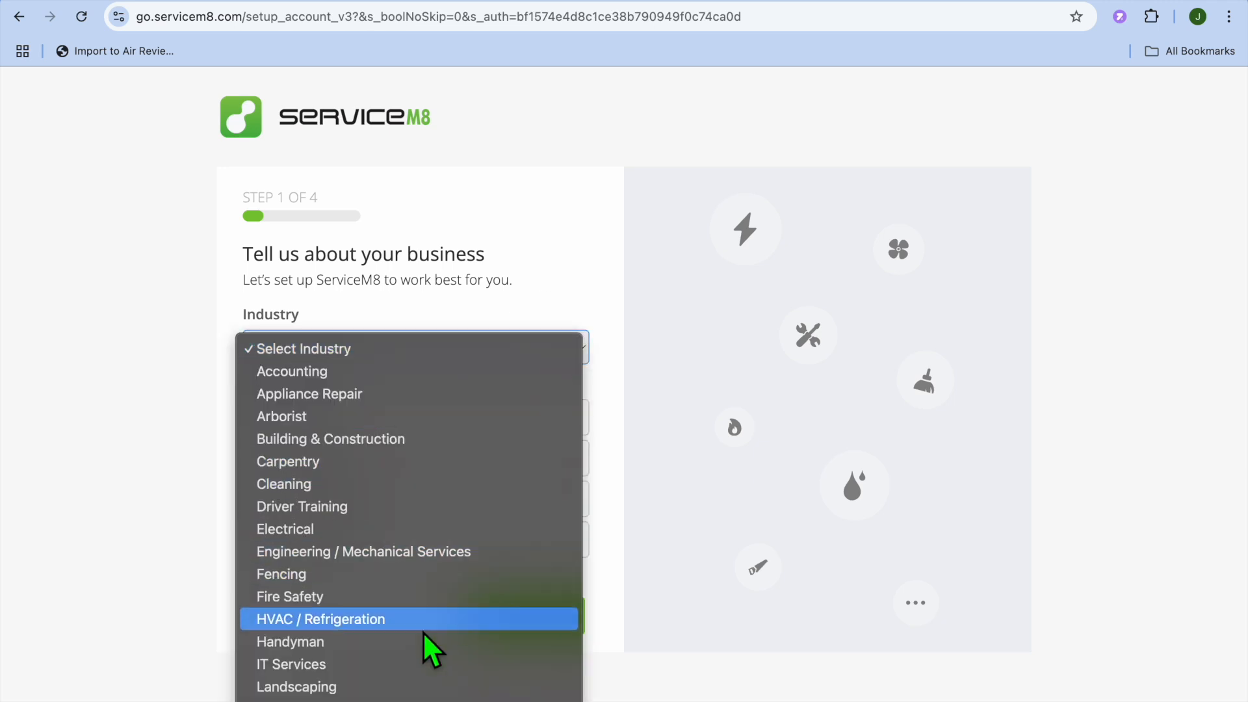
click(373, 684)
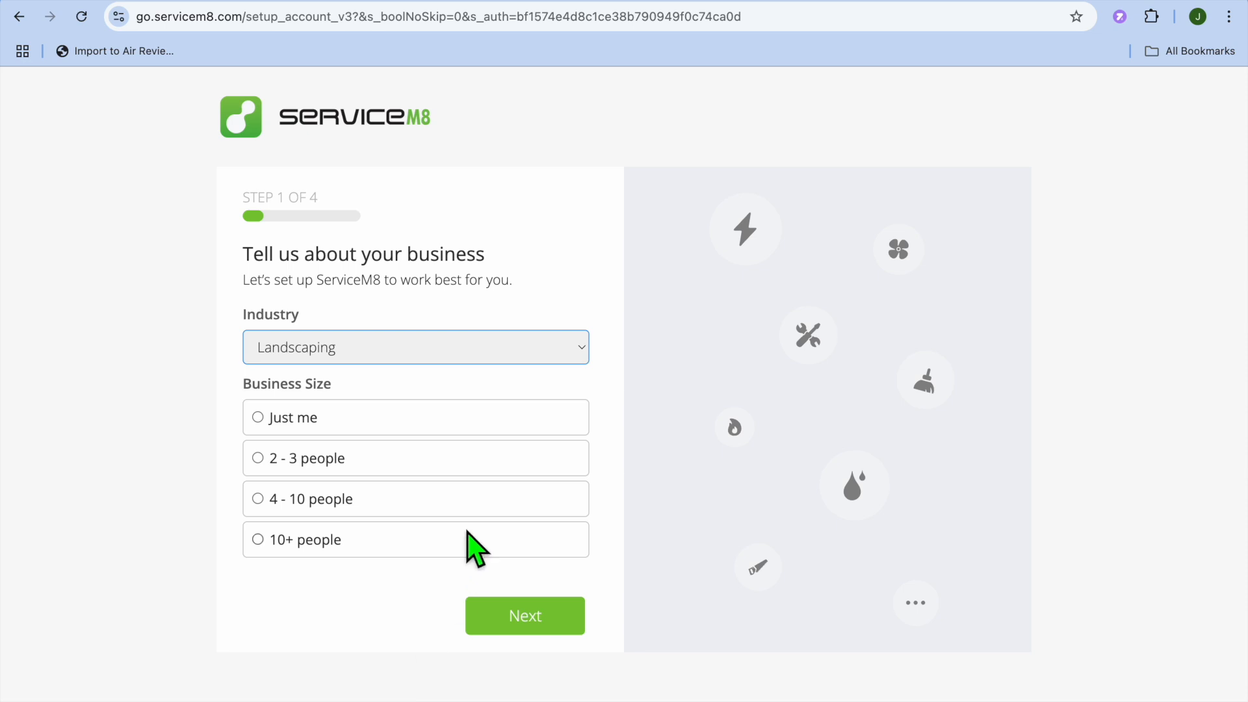
click(260, 418)
click(549, 619)
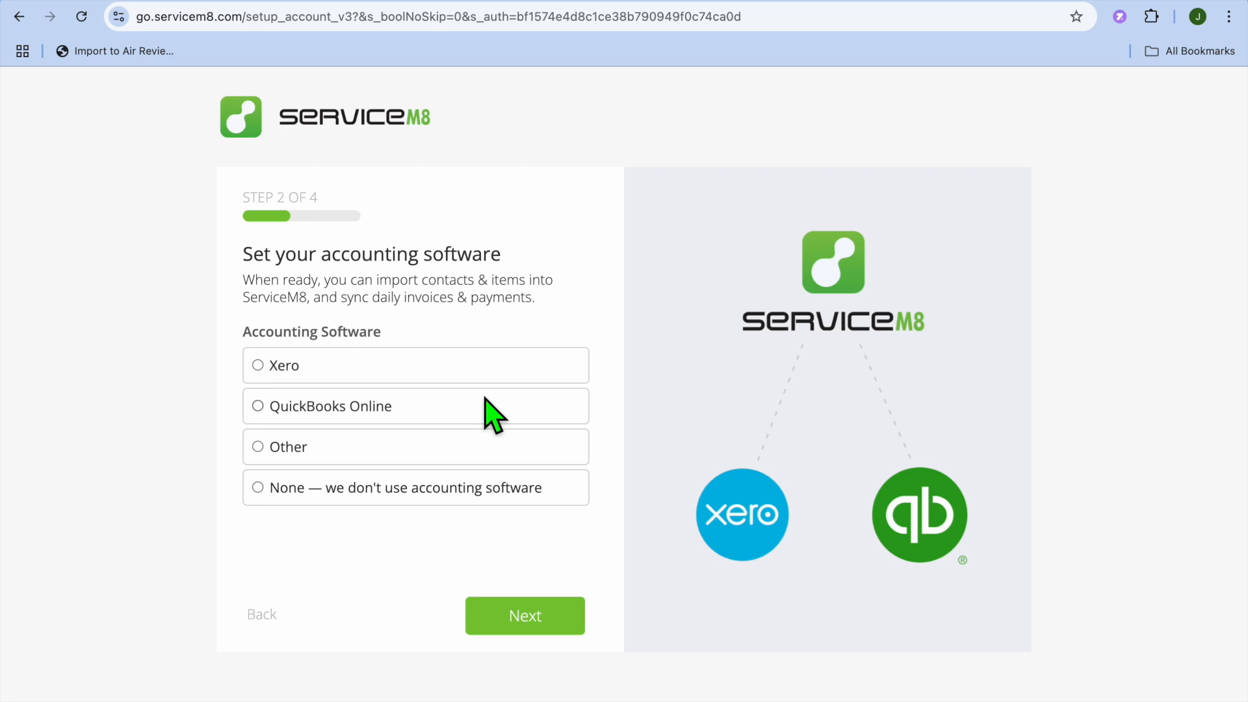
click(390, 488)
click(549, 621)
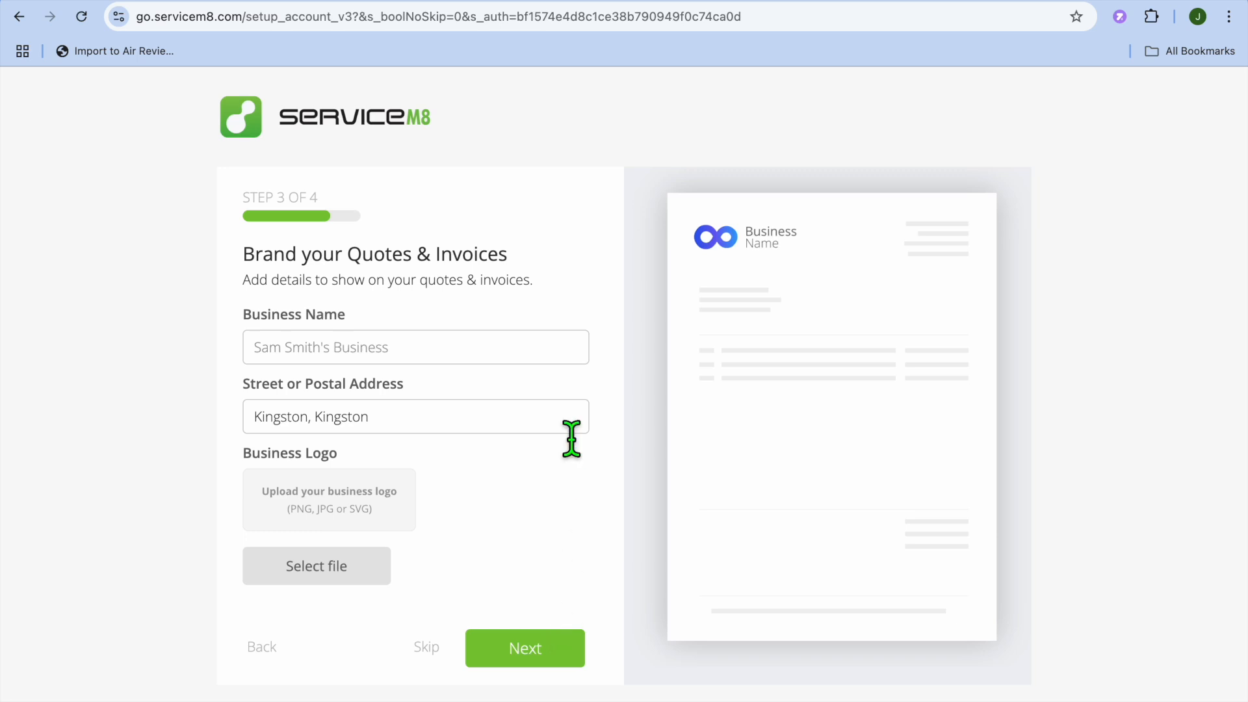
- Fill in the business name for quotes and invoices, finish the setup wizard and continue into the account
click(506, 362)
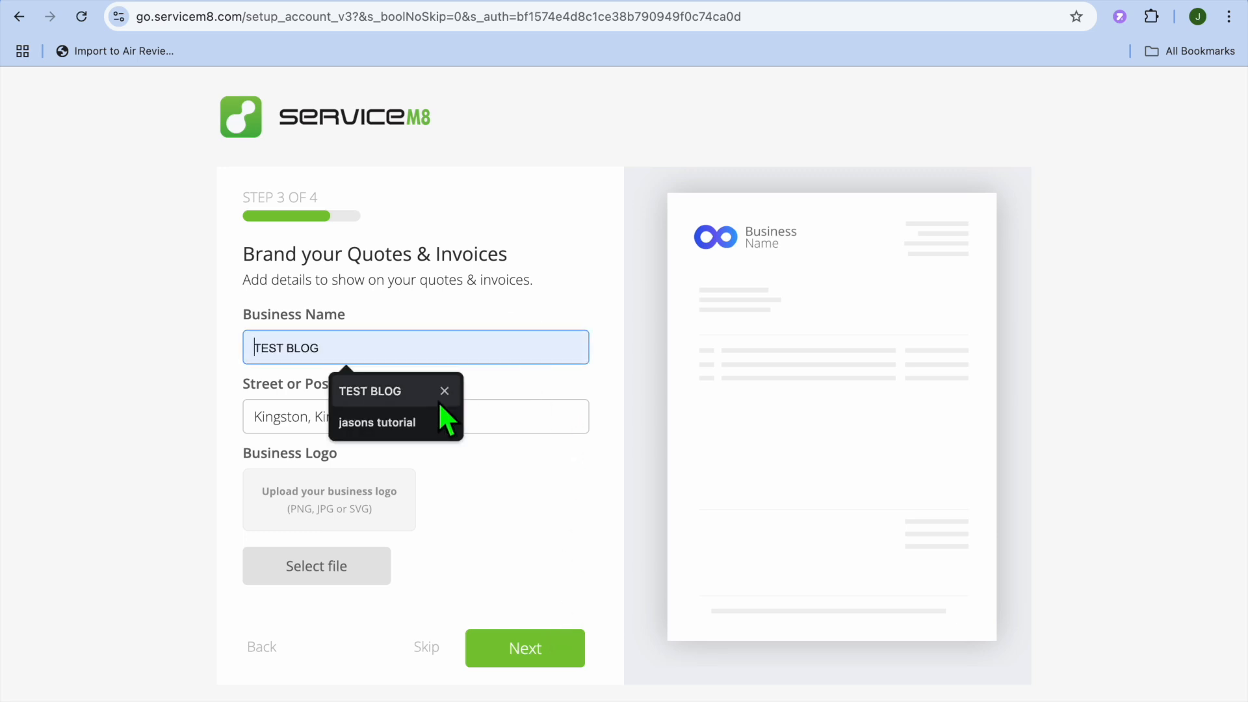
click(426, 424)
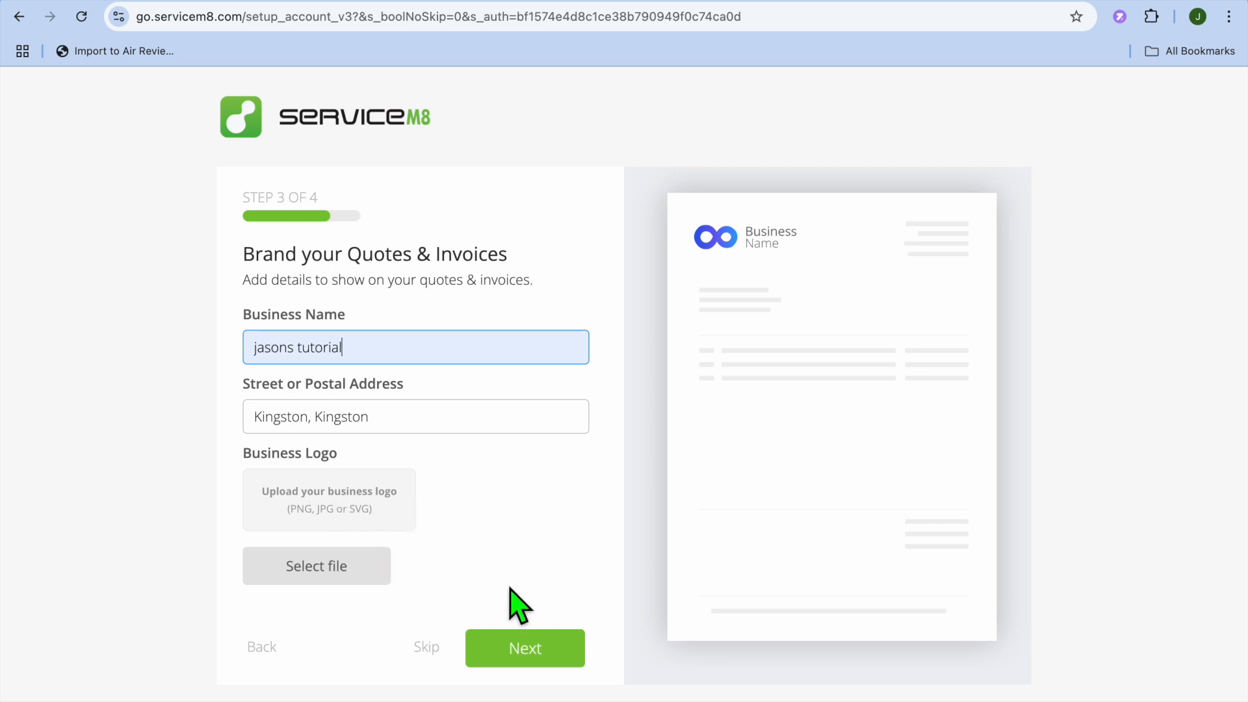
click(538, 649)
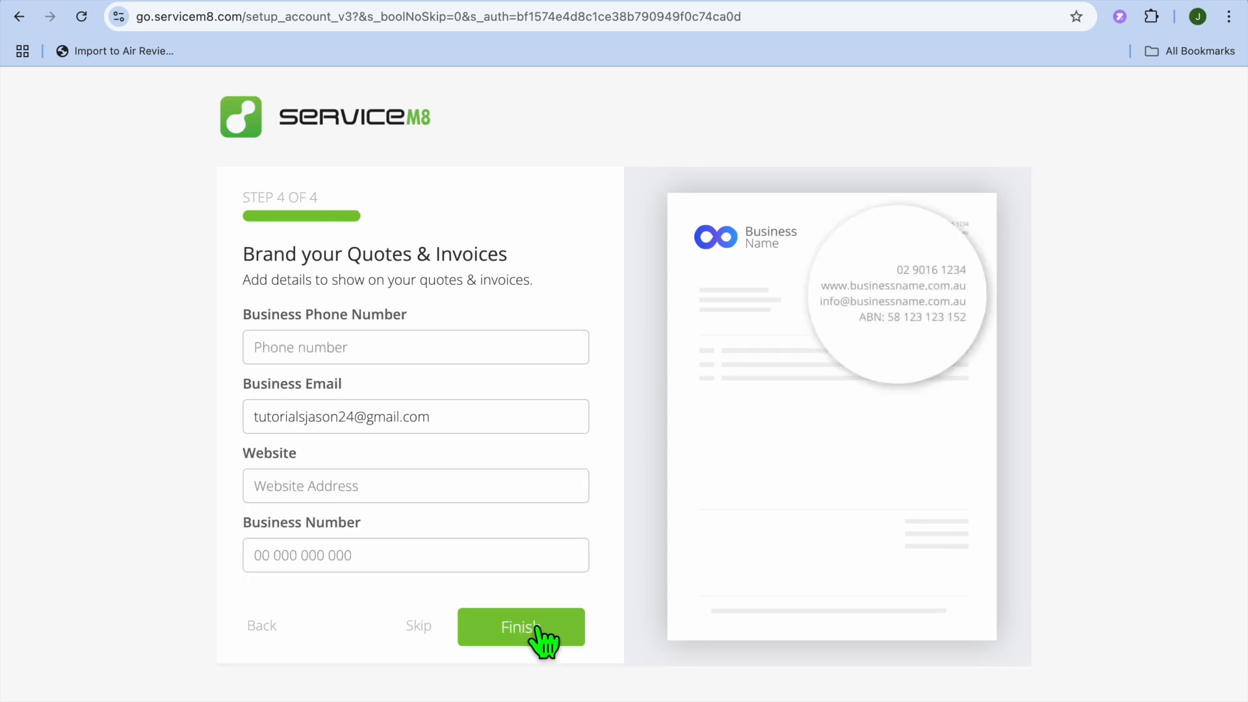
click(538, 628)
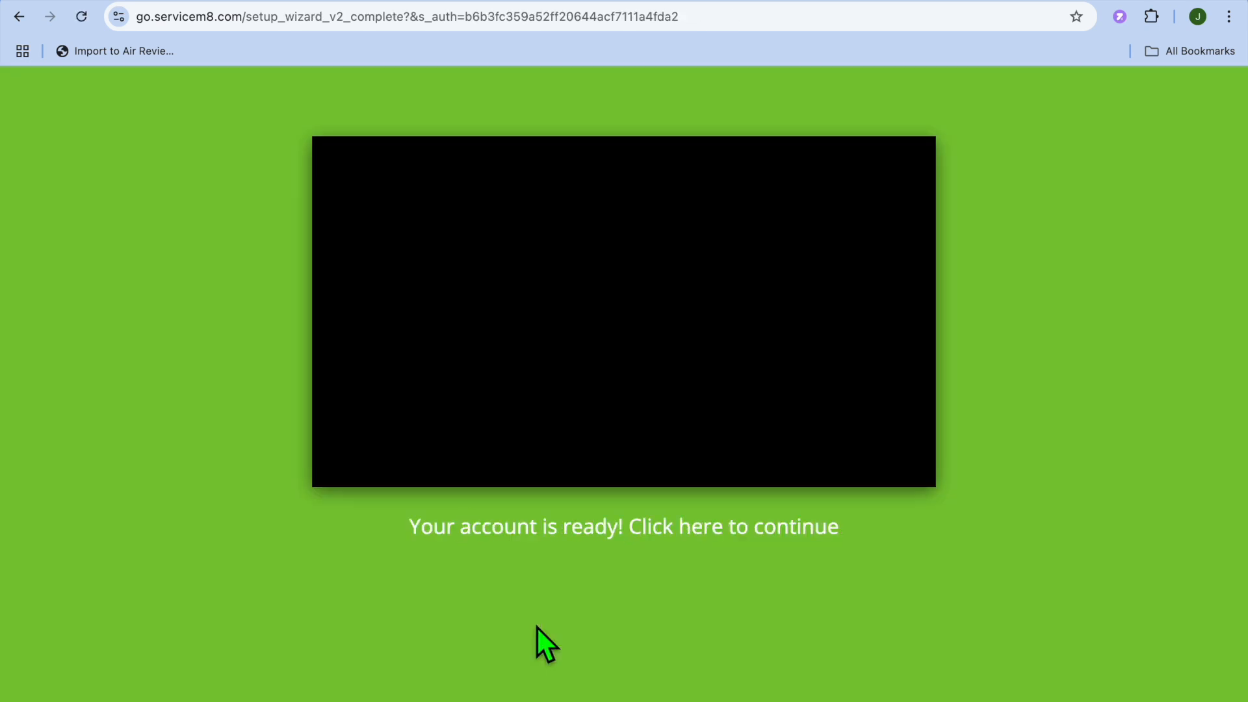
click(695, 532)
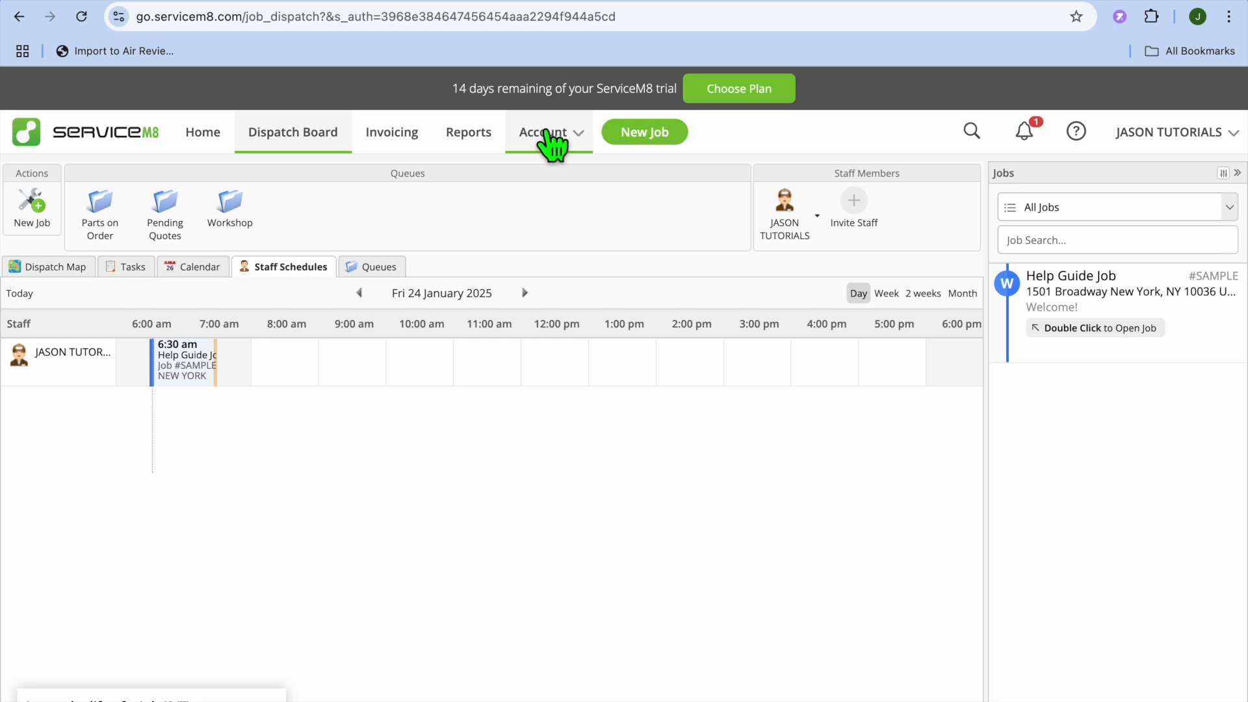
- Upload "Copy of Copy of Blue Modern Eye Catching Vlog YouTube Thumbnail (13).png" as the company logo in the account's Preferences
click(558, 137)
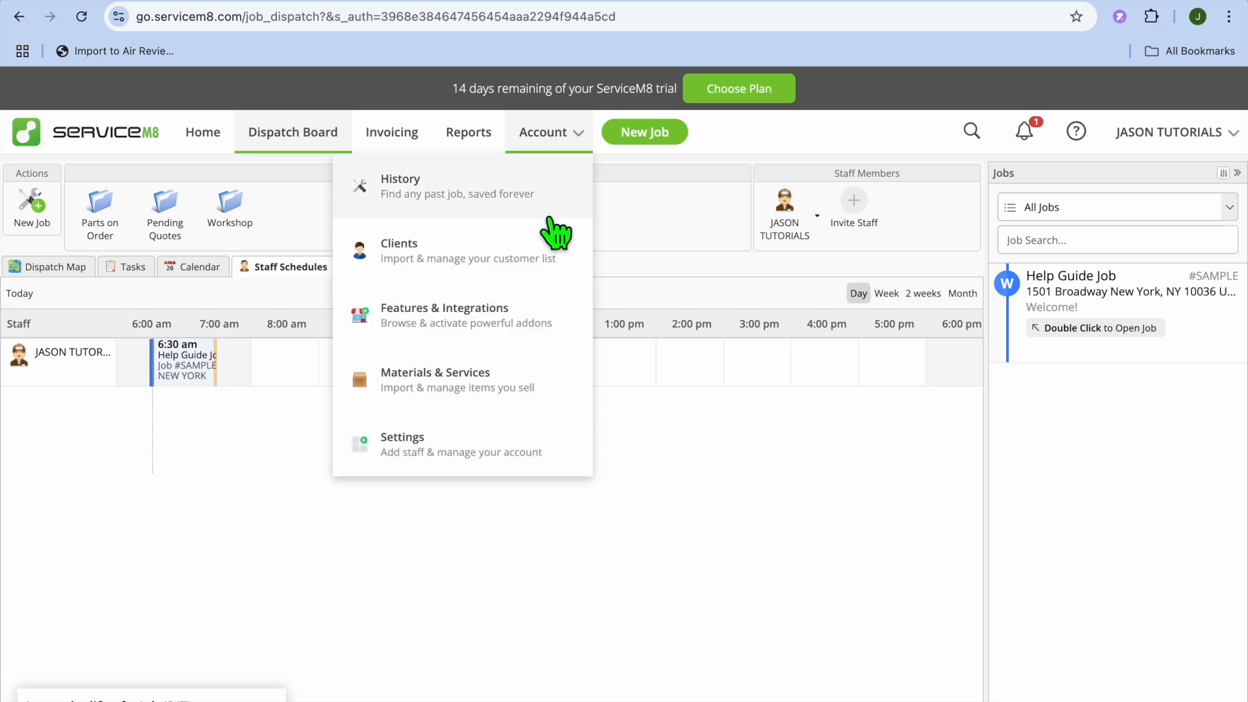
click(479, 437)
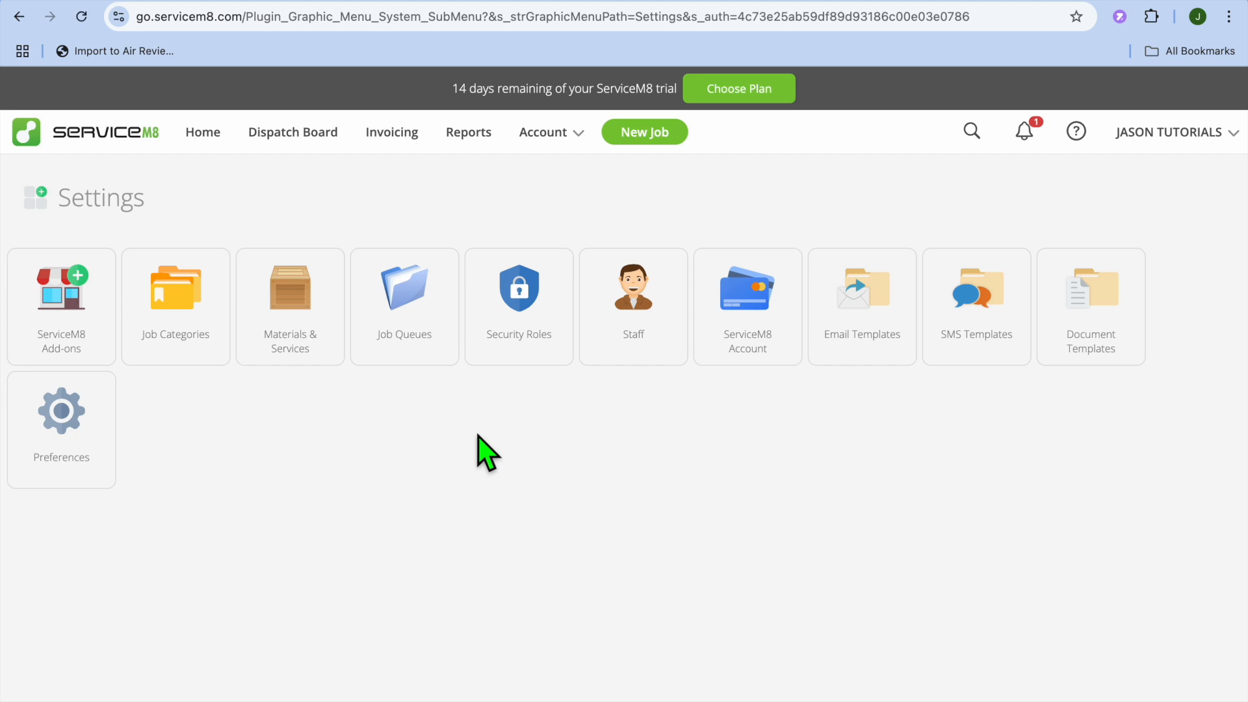
click(70, 413)
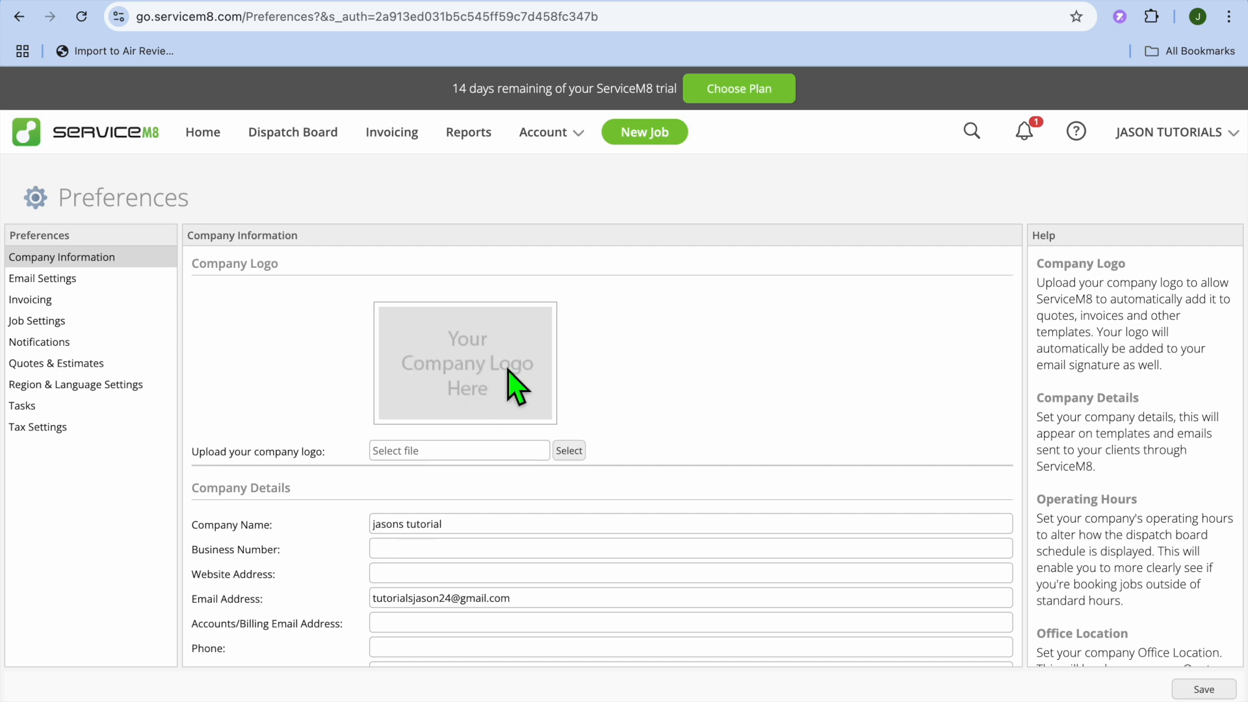
click(579, 455)
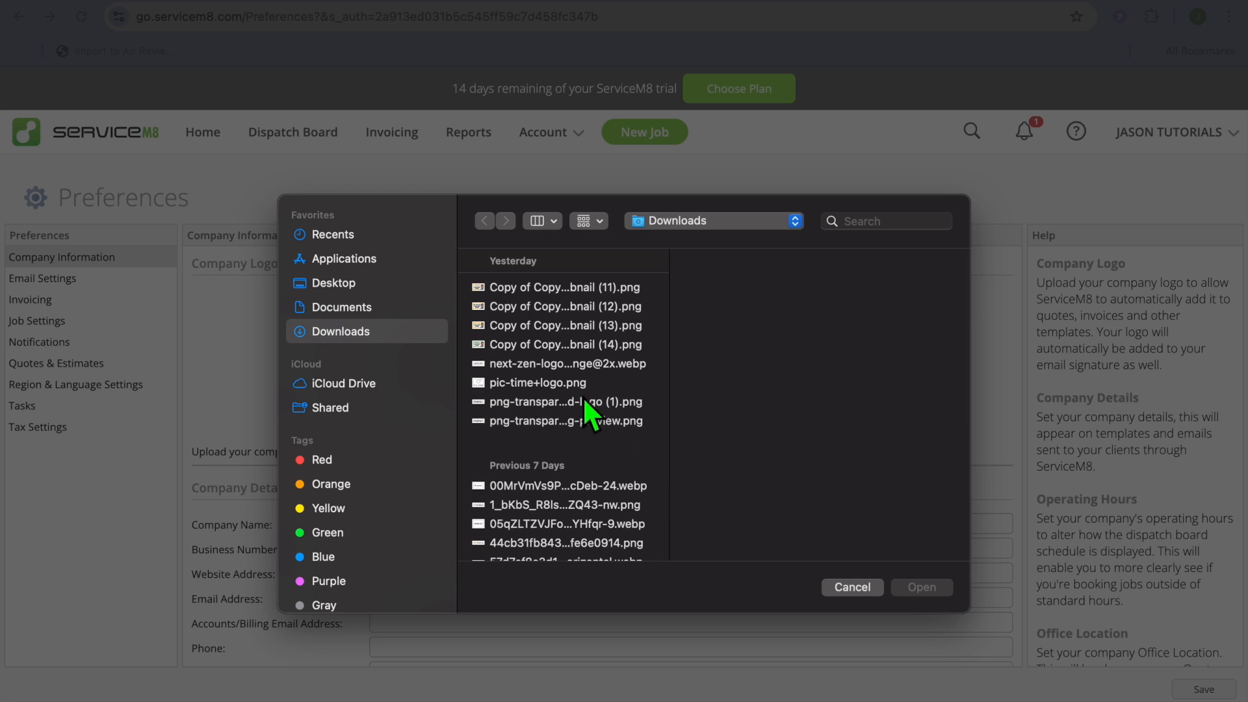
click(576, 385)
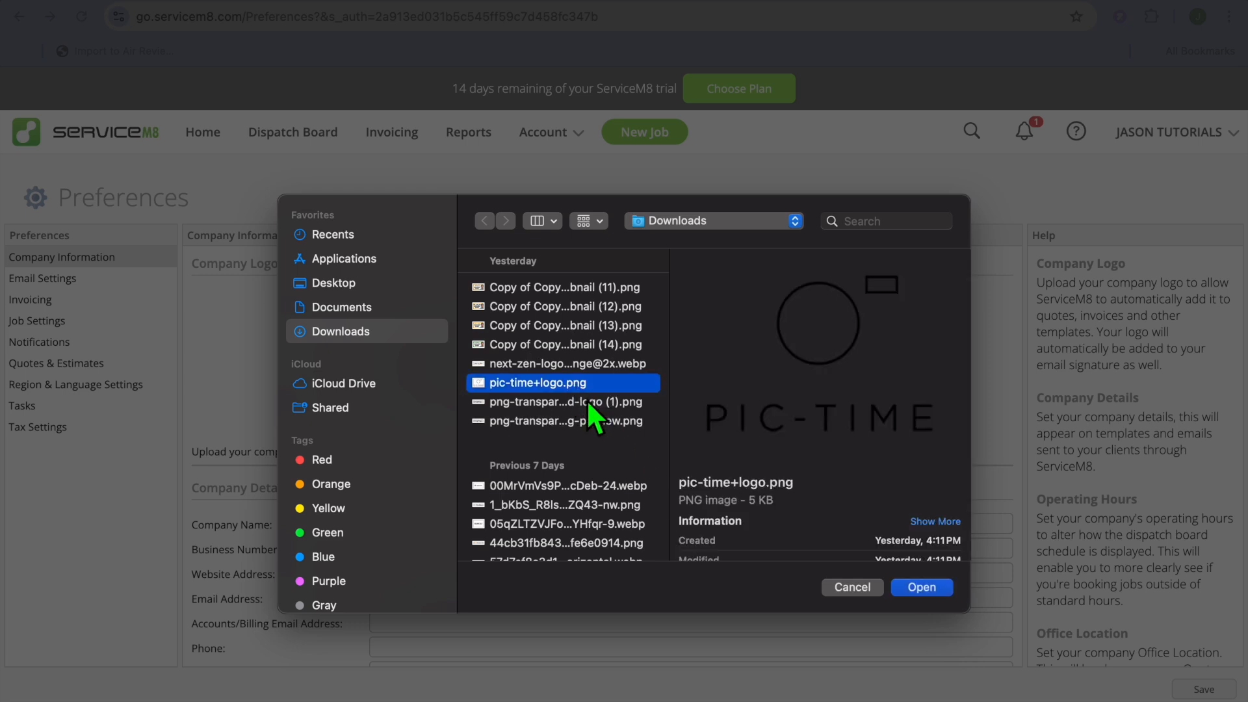
click(586, 406)
click(585, 427)
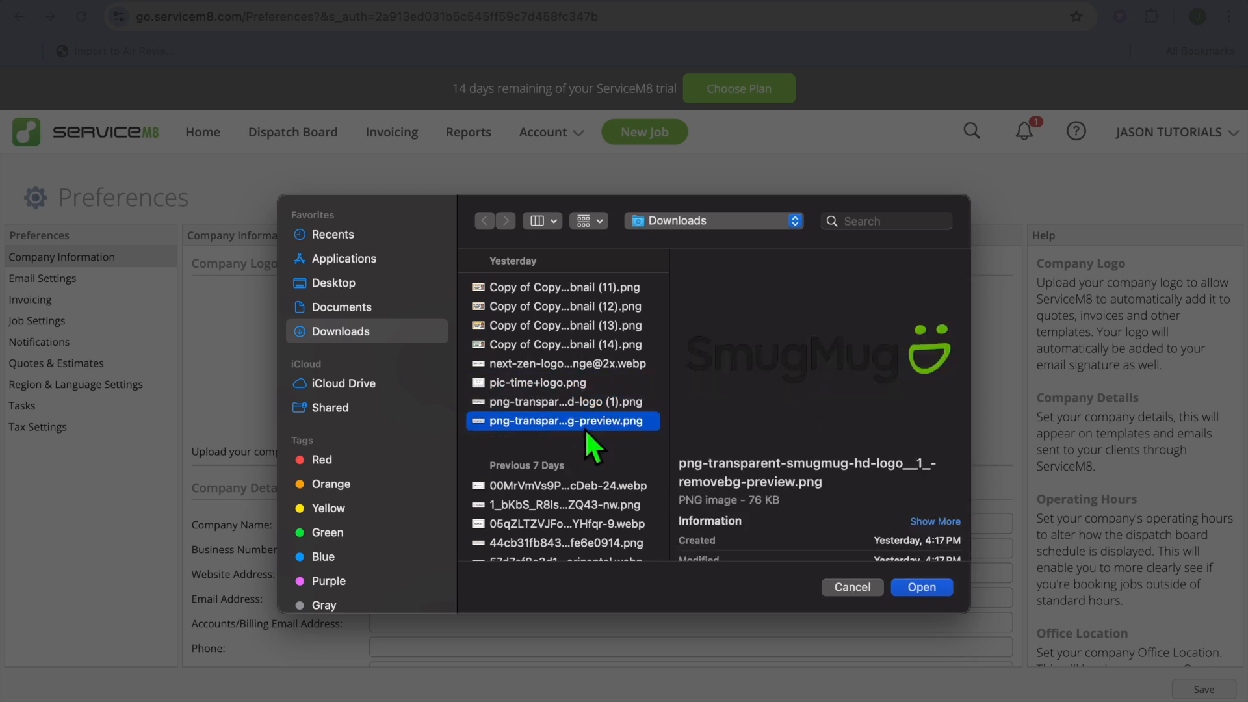
click(585, 365)
click(623, 329)
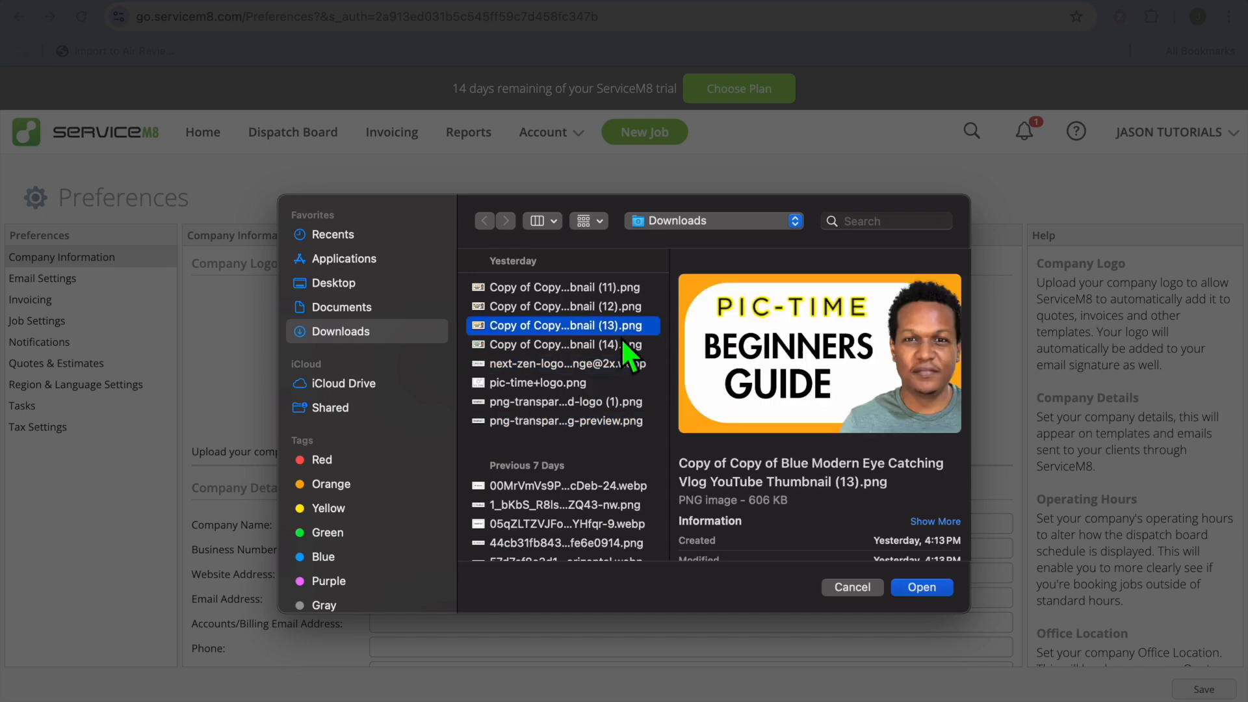
click(929, 592)
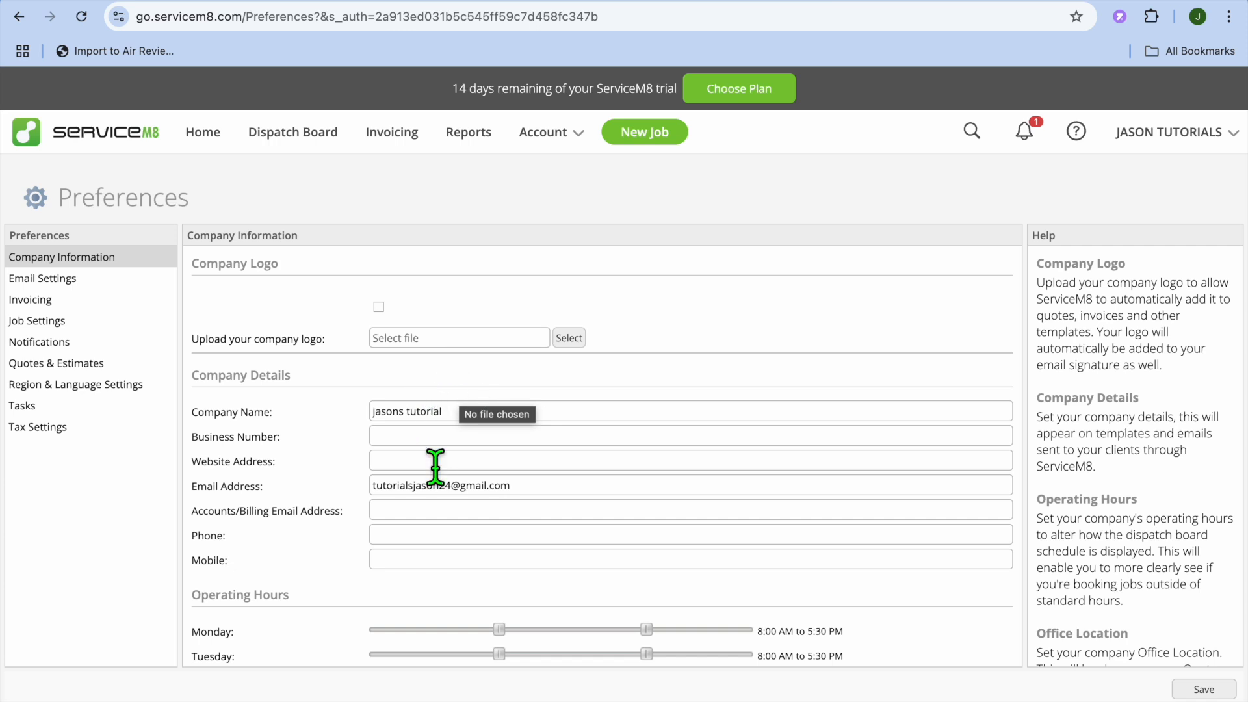
- Review the company details, operating hours and office location in the Company Information preferences
scroll(591, 455, down, 3)
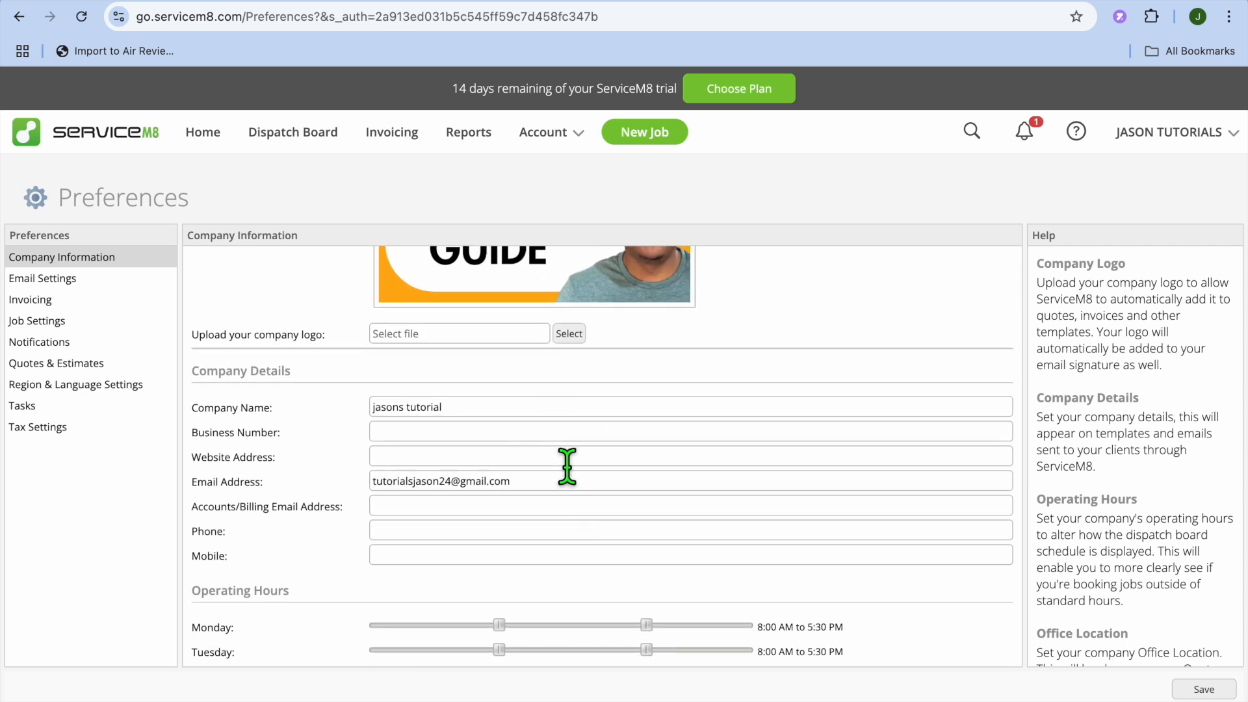
scroll(566, 466, down, 3)
scroll(572, 473, down, 3)
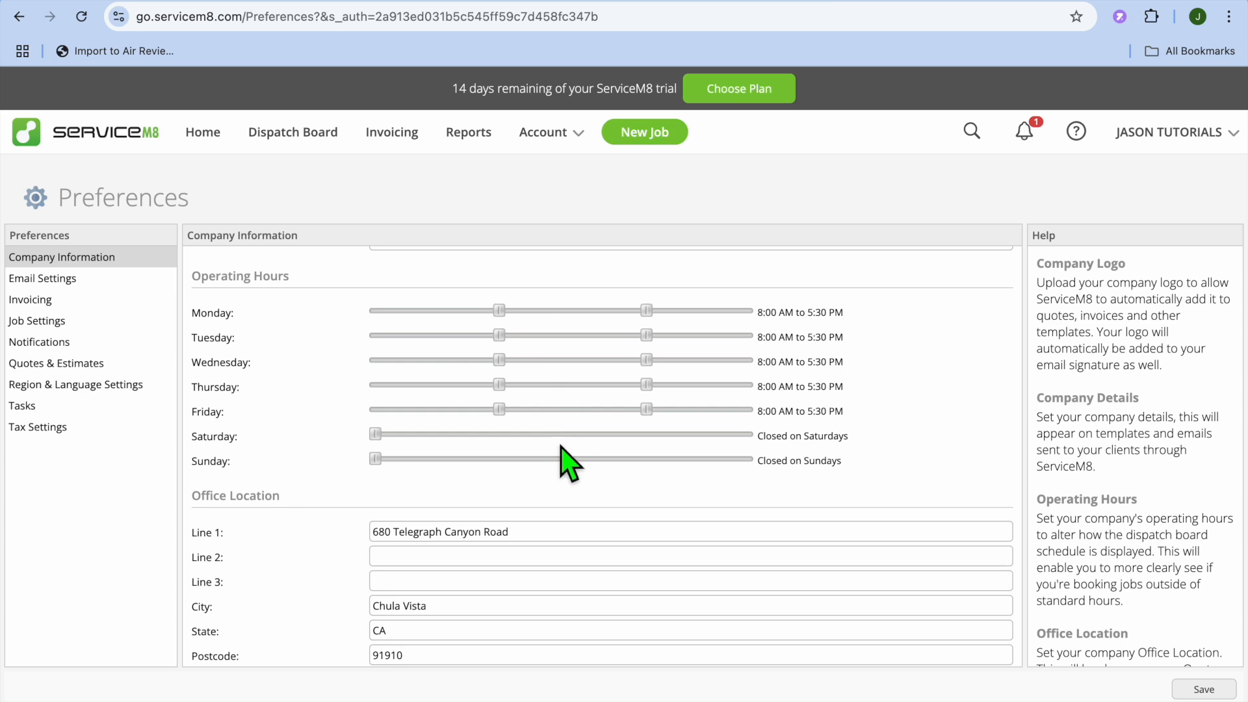
scroll(560, 444, down, 1)
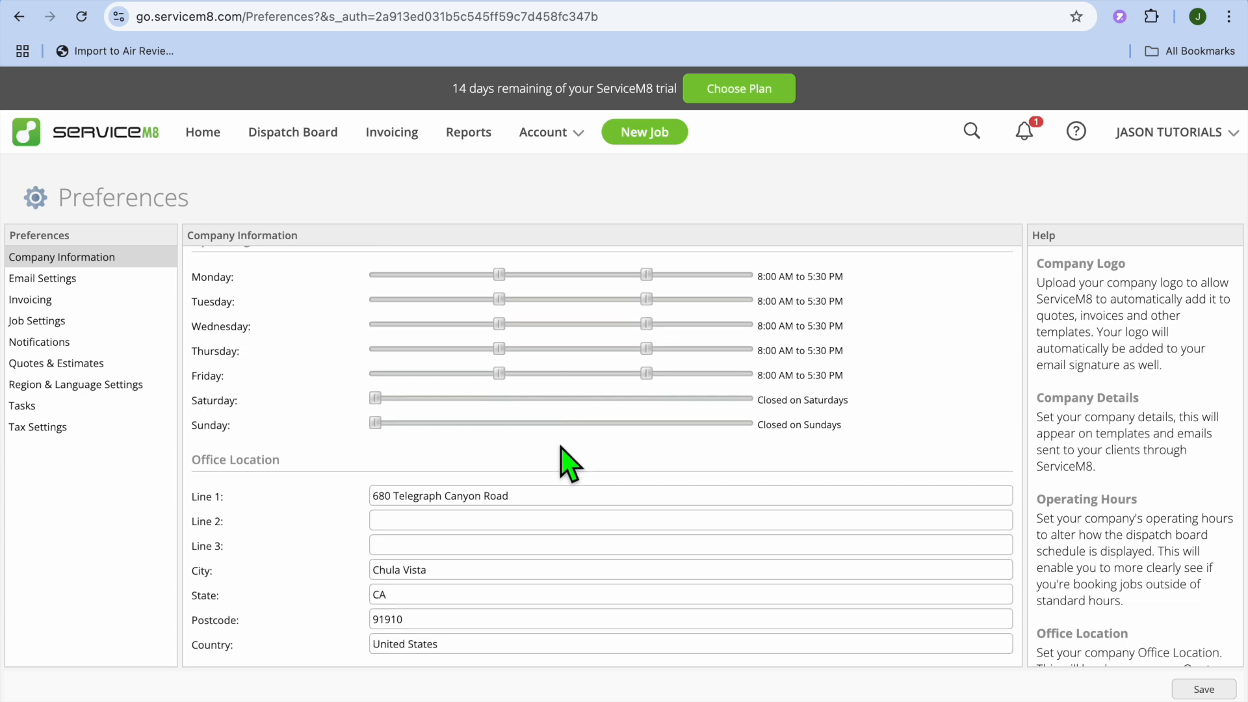
scroll(570, 465, up, 5)
scroll(570, 465, down, 5)
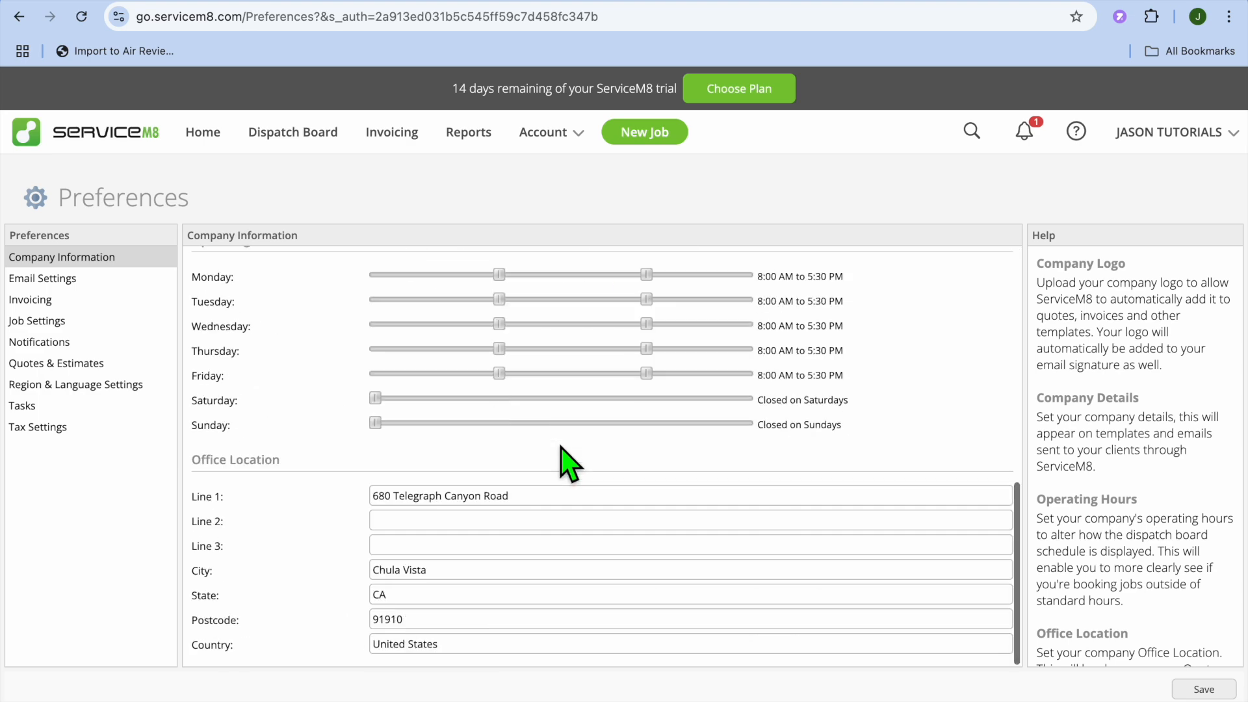
scroll(570, 465, up, 8)
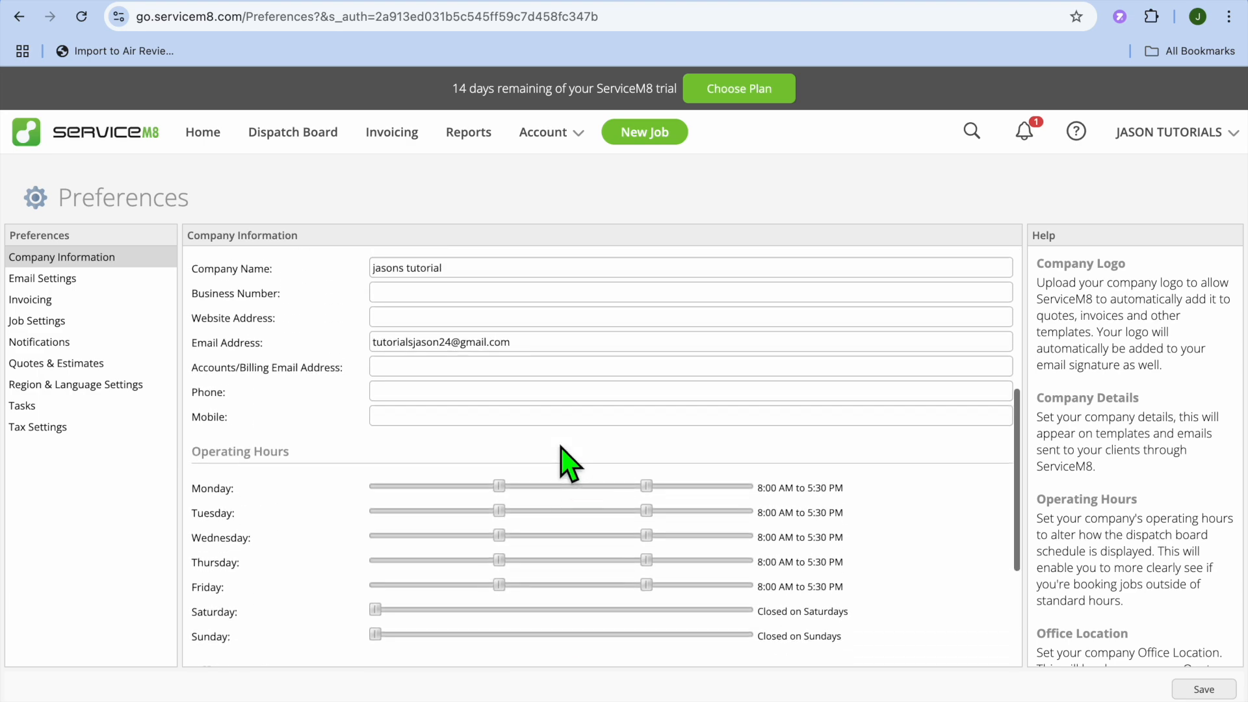
scroll(418, 390, up, 3)
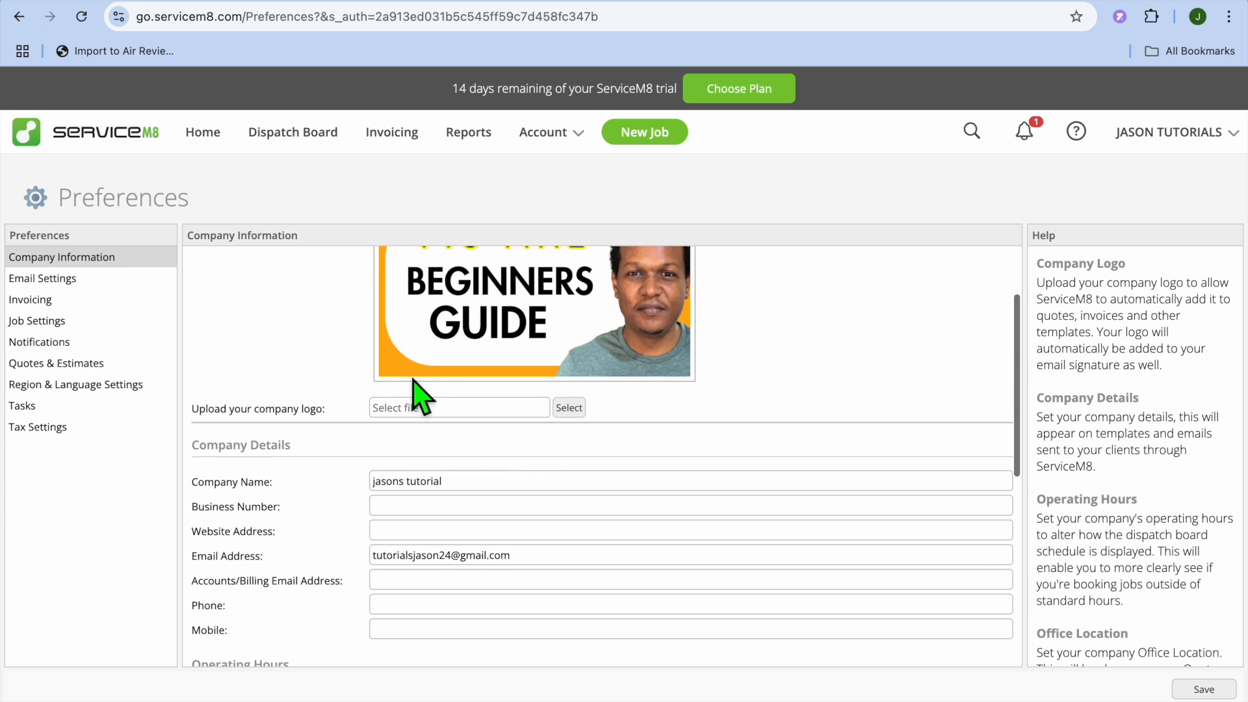
scroll(529, 390, up, 3)
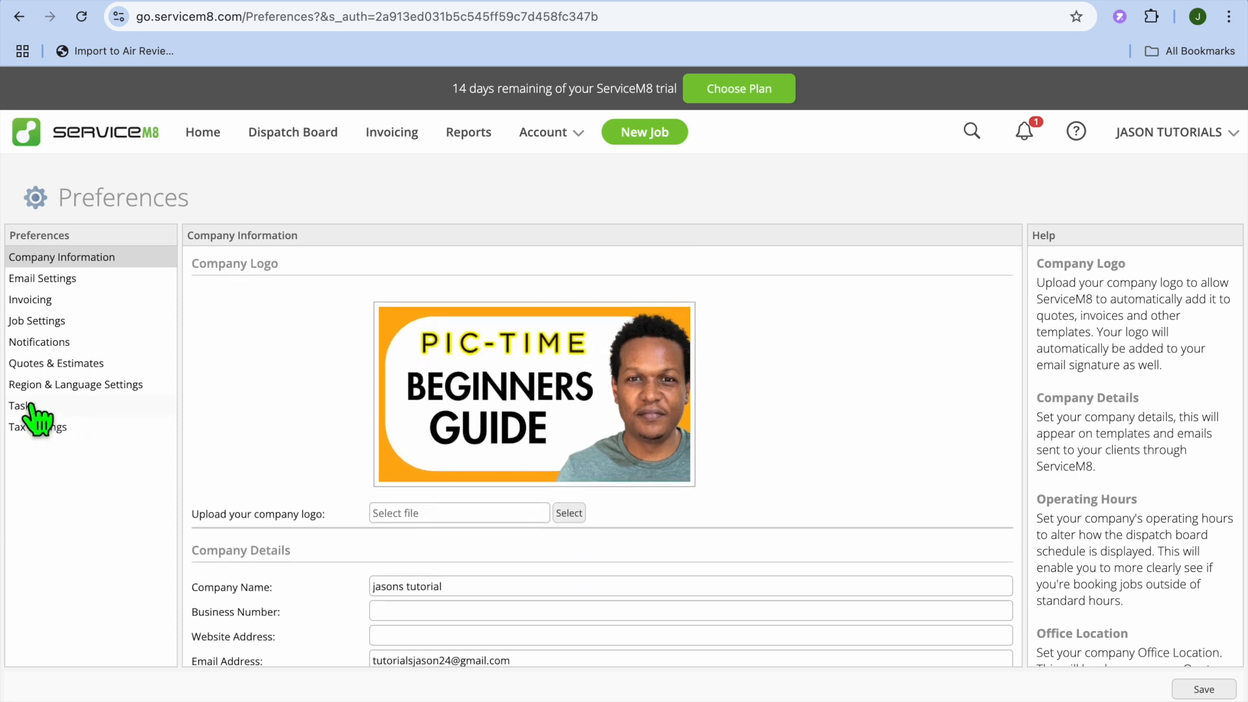
- Check the tax rates and the client name format options in the Tax Settings and Job Settings preferences
click(29, 407)
click(81, 447)
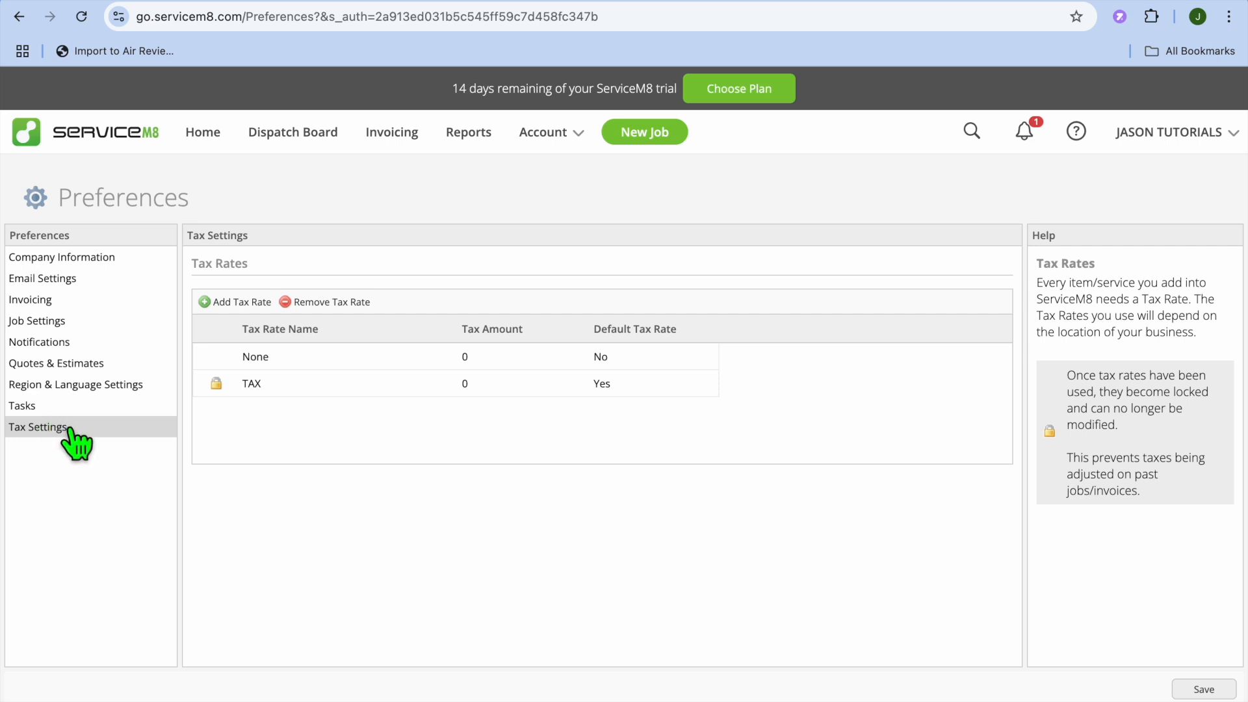
click(55, 321)
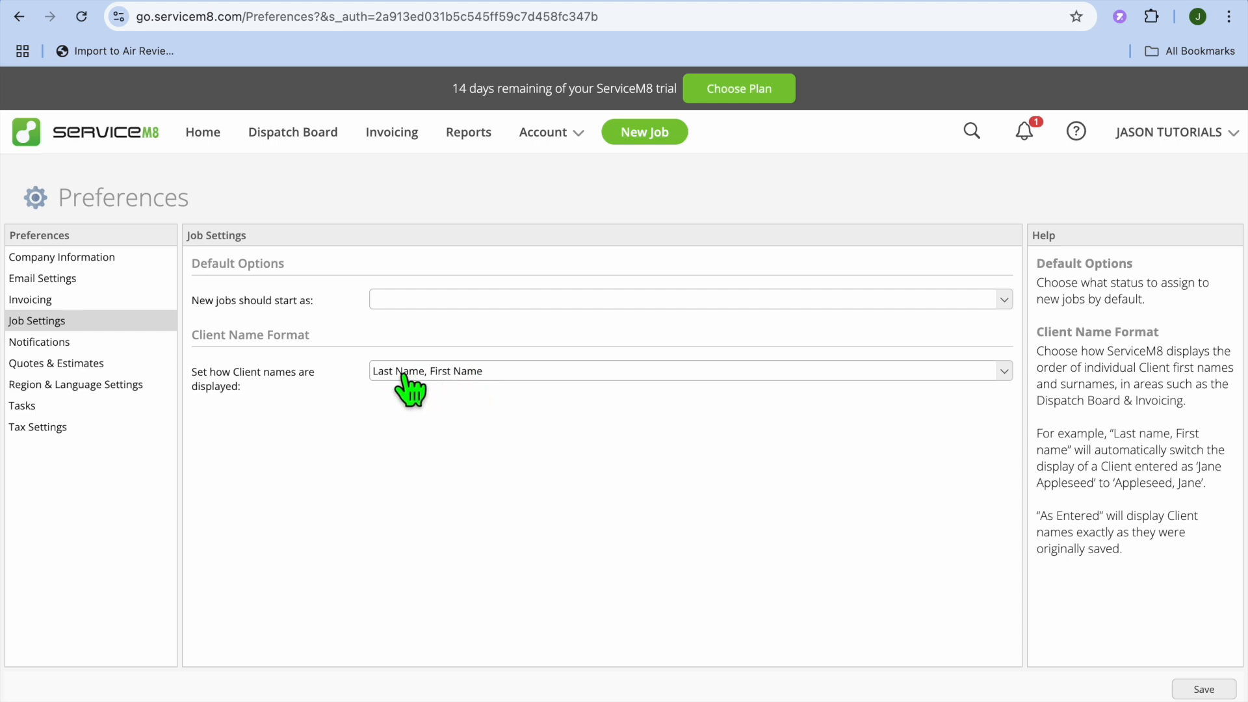
click(483, 377)
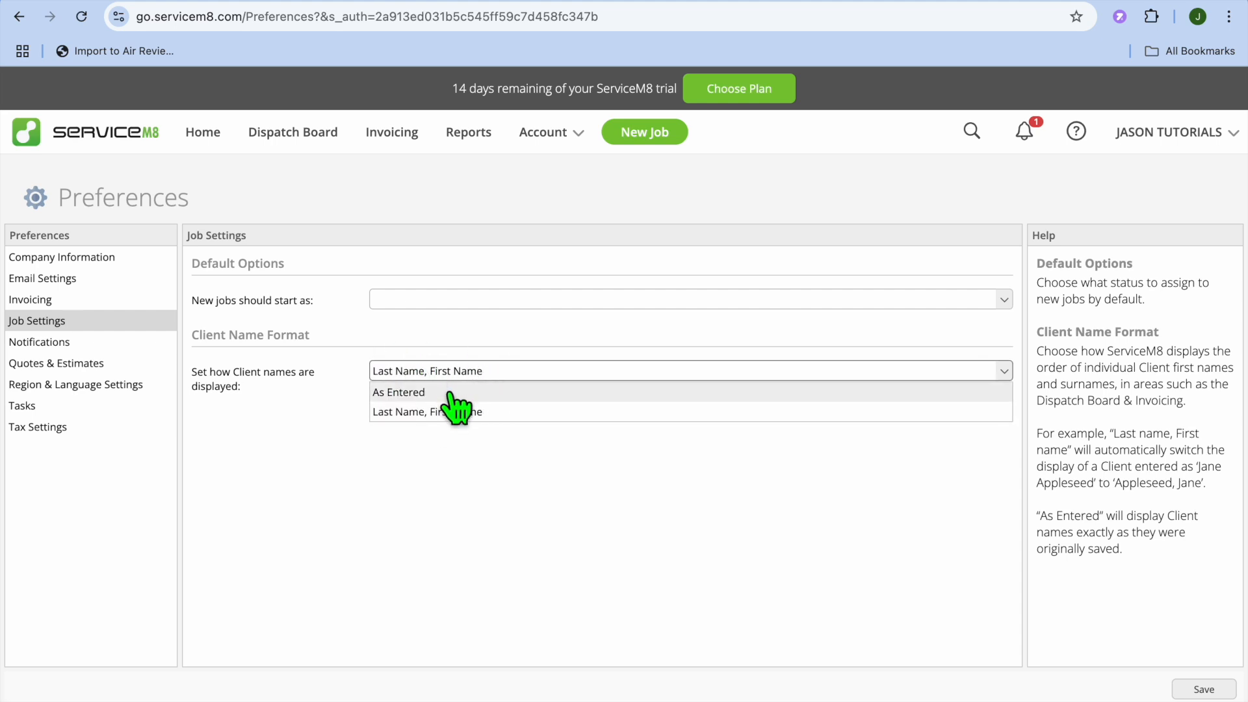
click(473, 486)
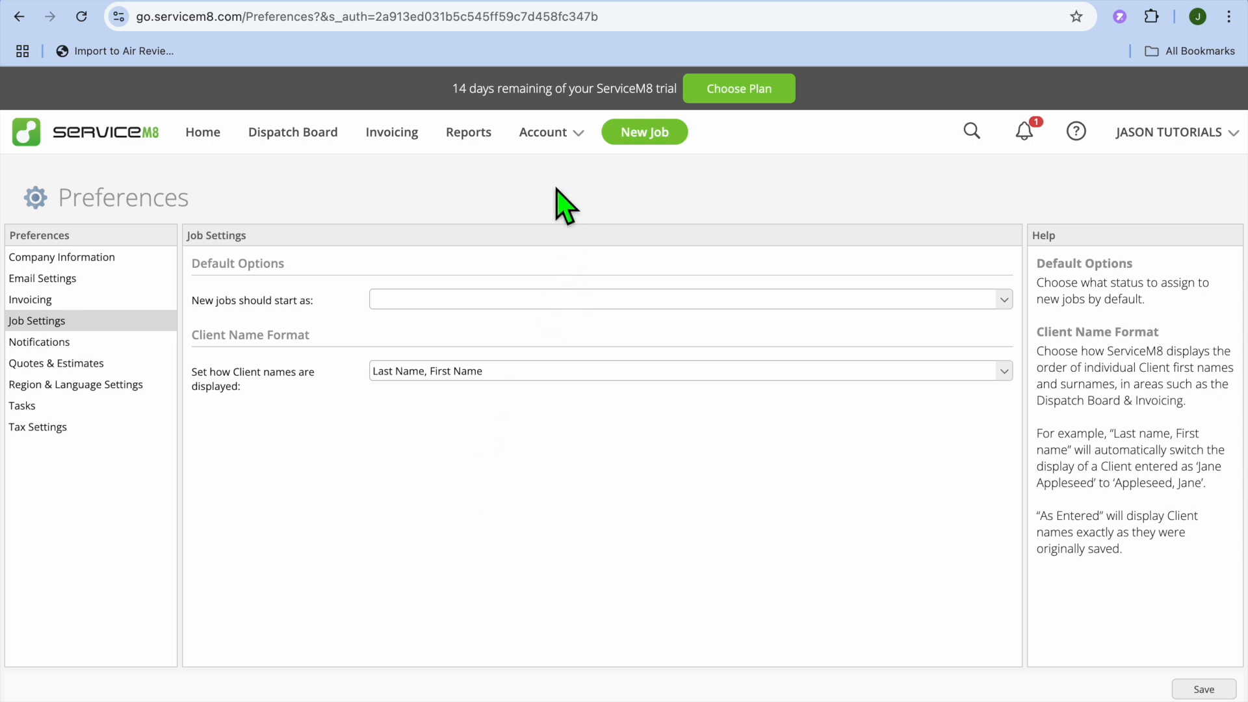
- Return to the account's Settings overview, leaving Preferences without saving
click(553, 129)
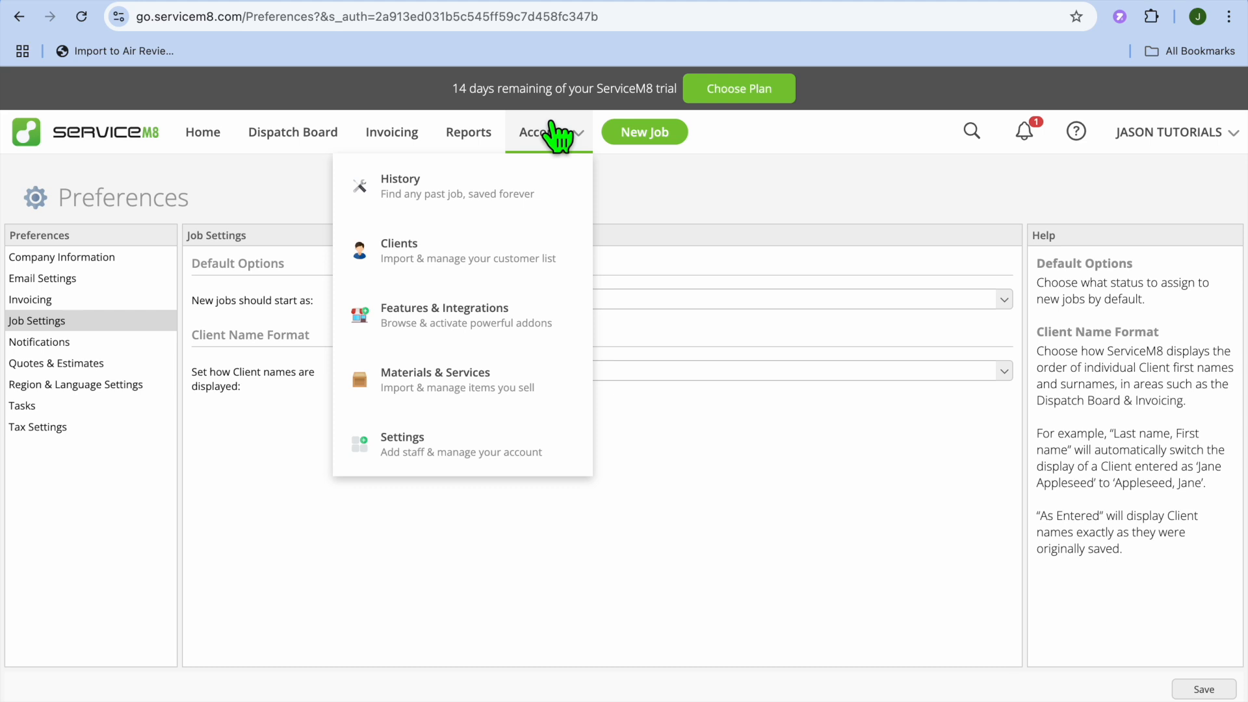
click(448, 455)
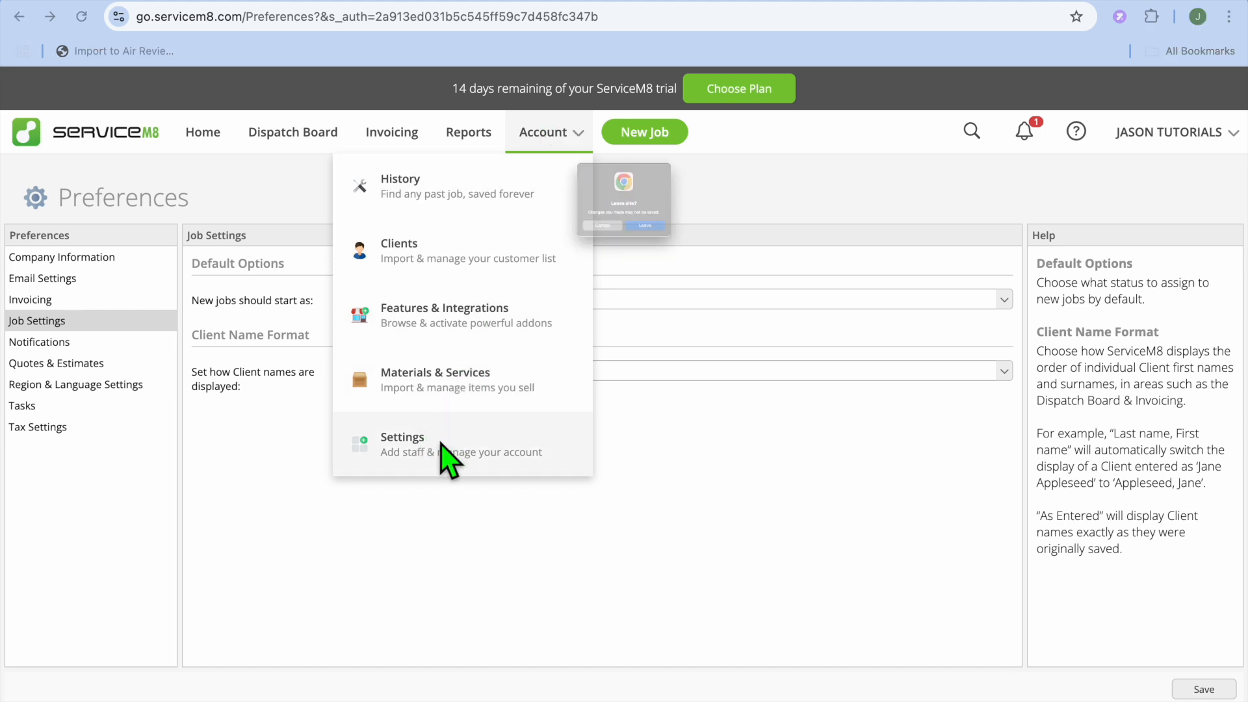
click(660, 266)
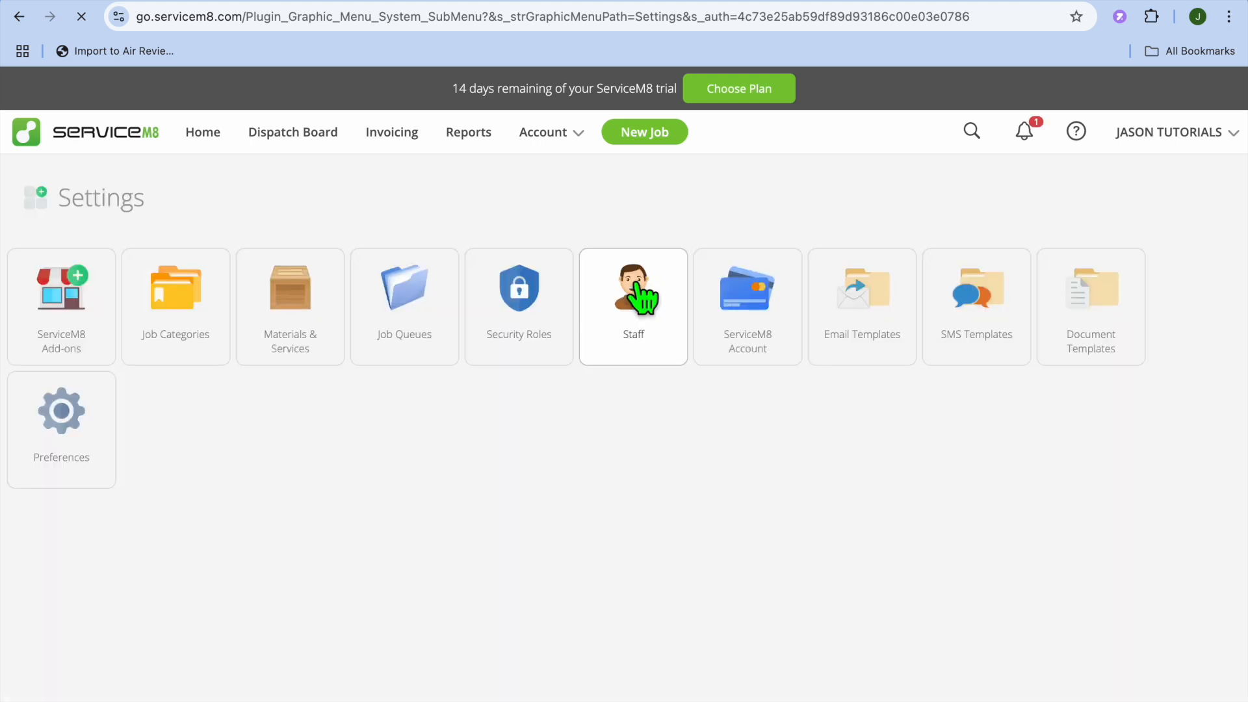
- Review the Staff Members list in the account settings, then return to the Settings overview
click(643, 305)
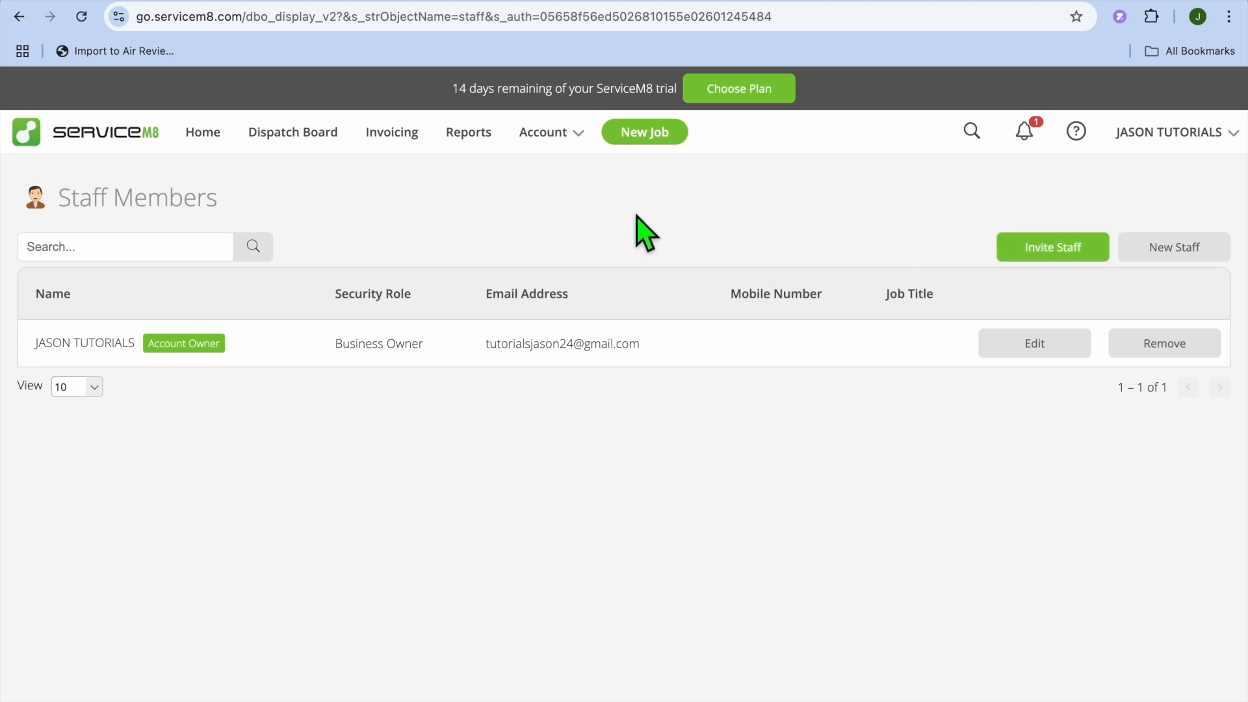
click(574, 136)
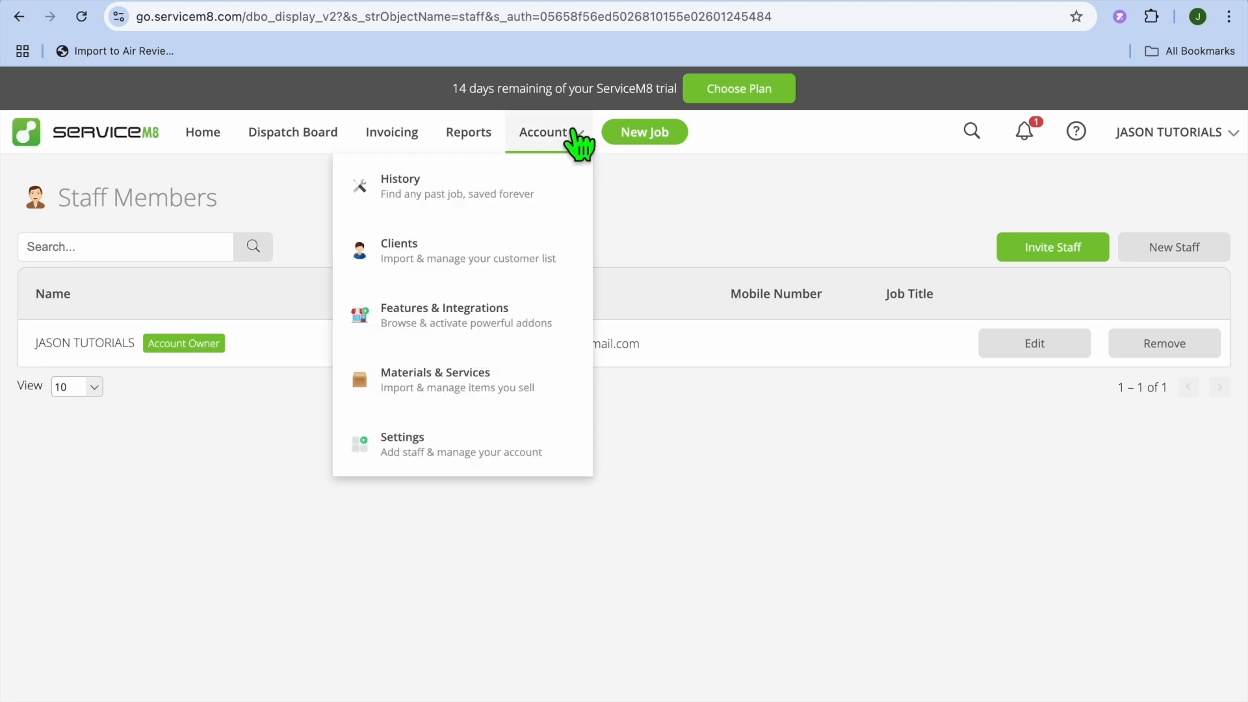
click(481, 448)
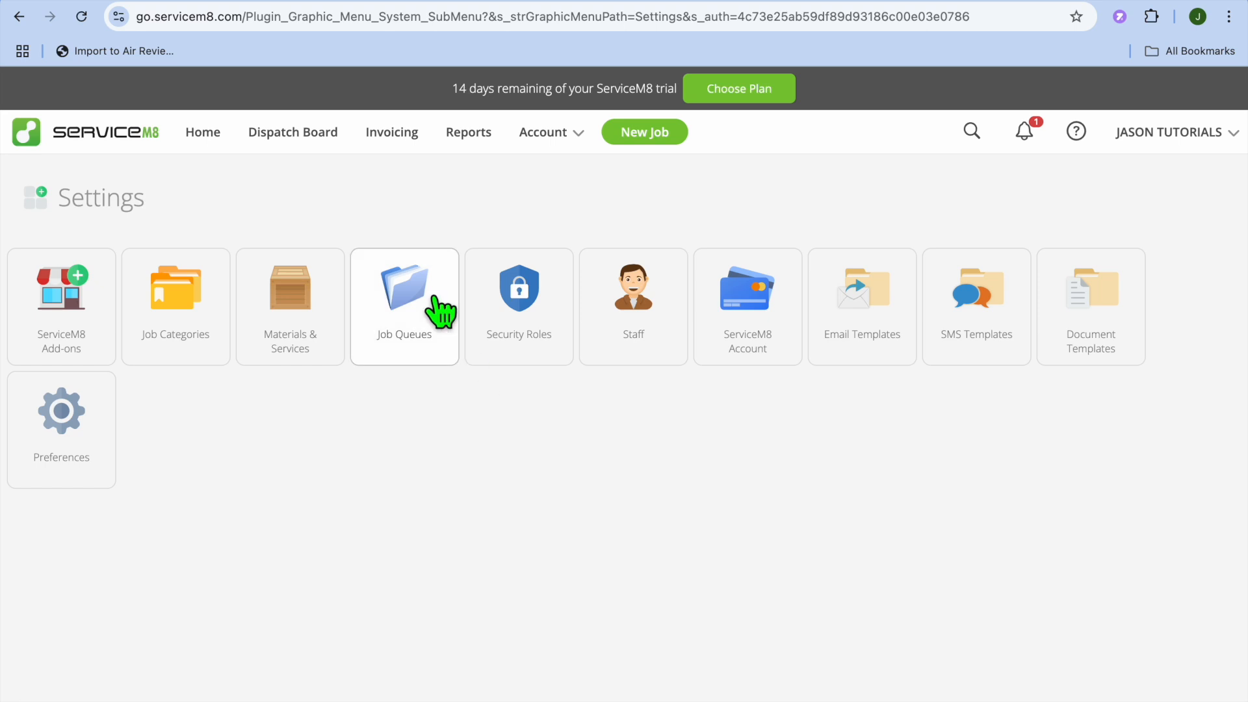
- Create a new job from the Dispatch Board and enter the customer's name as its client
click(290, 134)
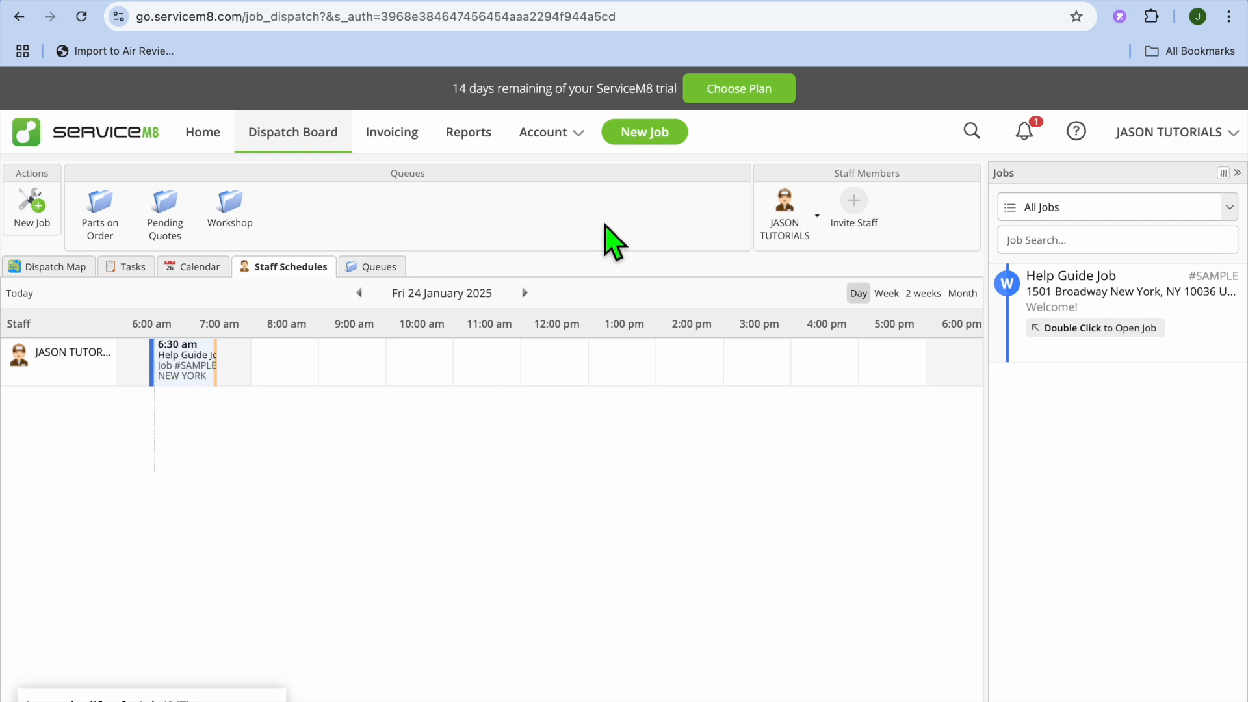
click(659, 134)
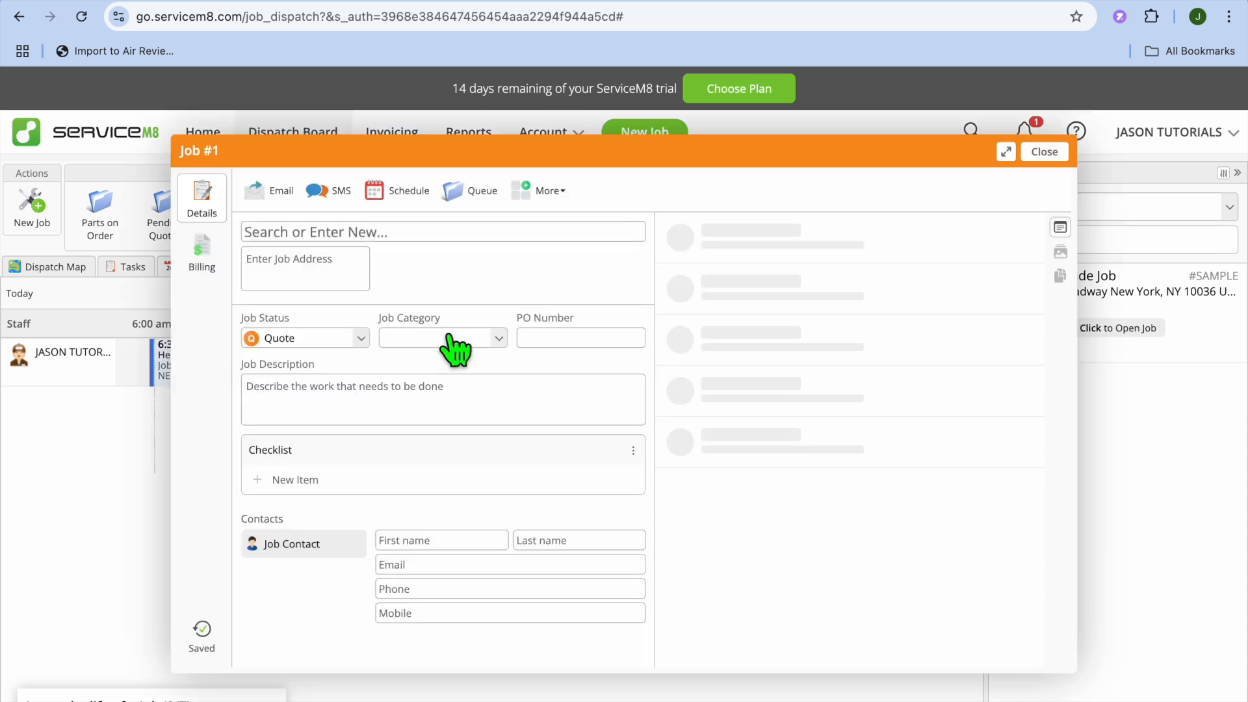
click(406, 235)
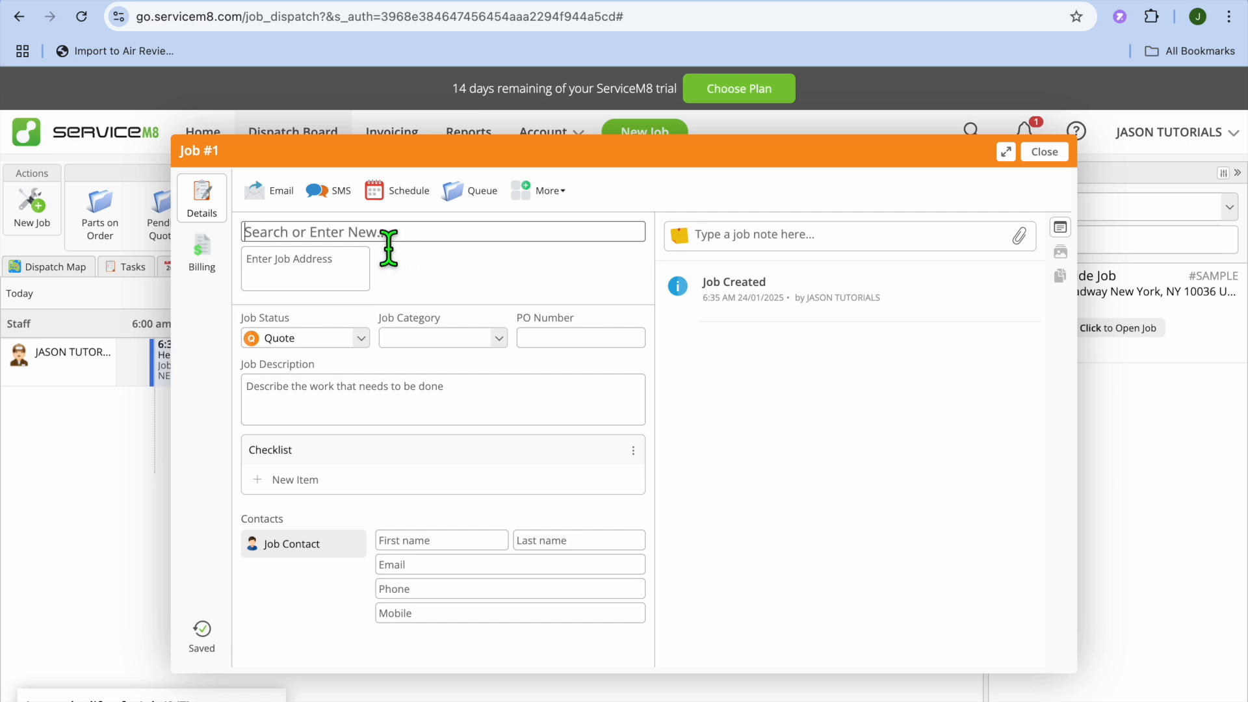
text(hay)
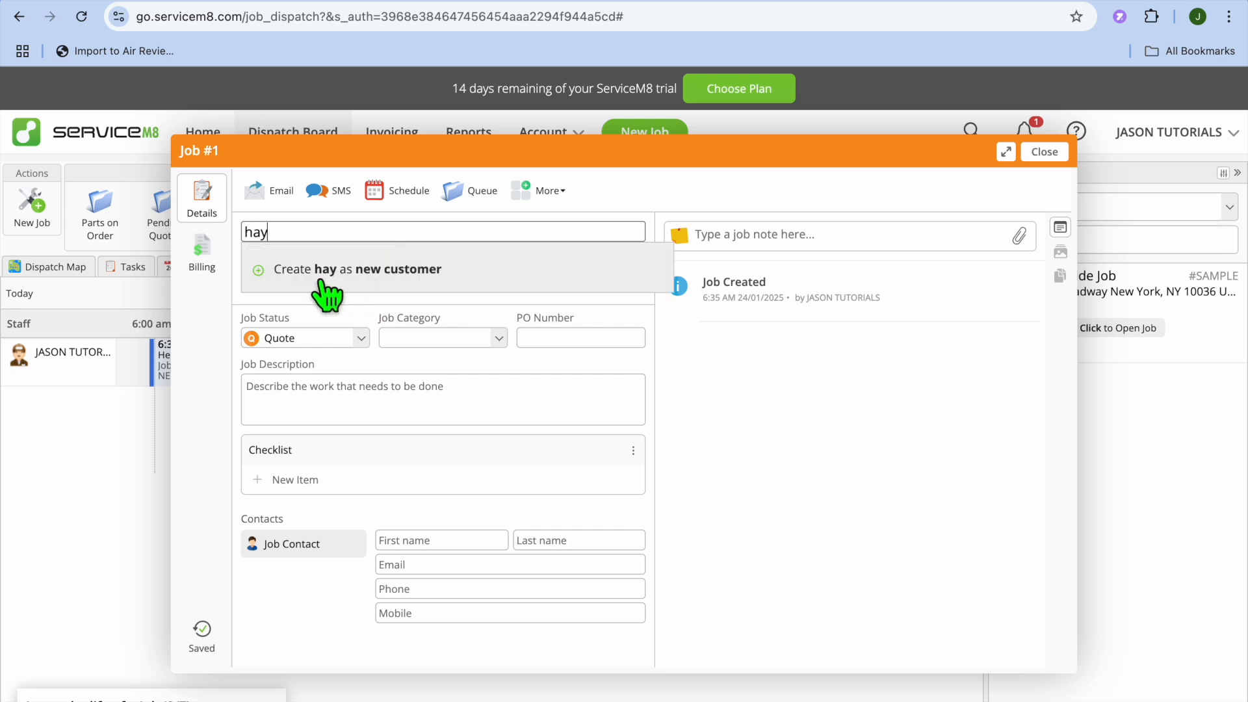
click(299, 280)
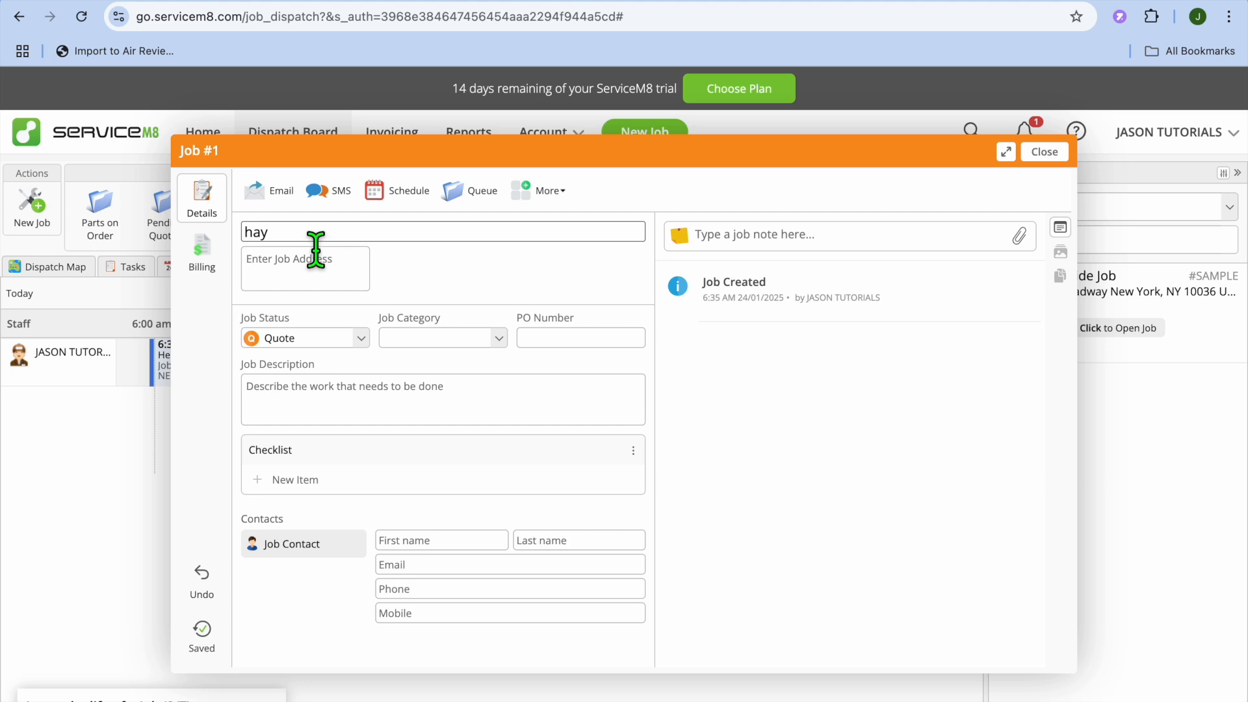
text(de)
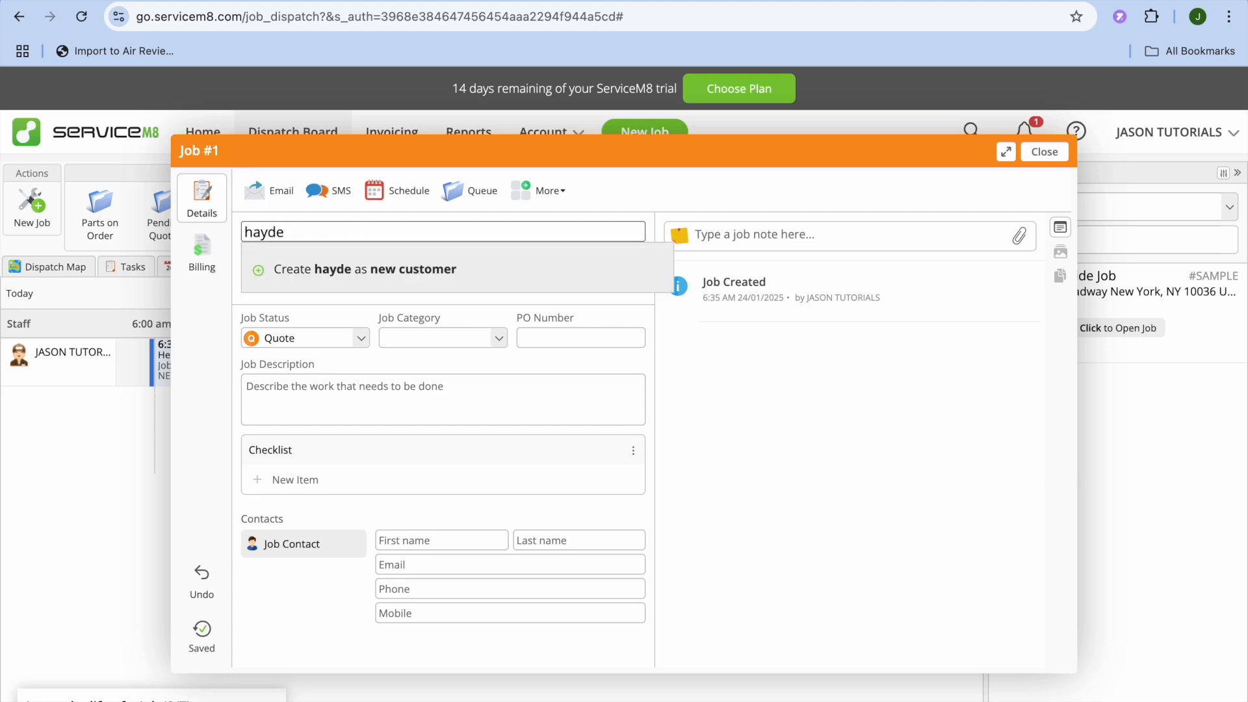
click(259, 273)
click(293, 234)
text(n)
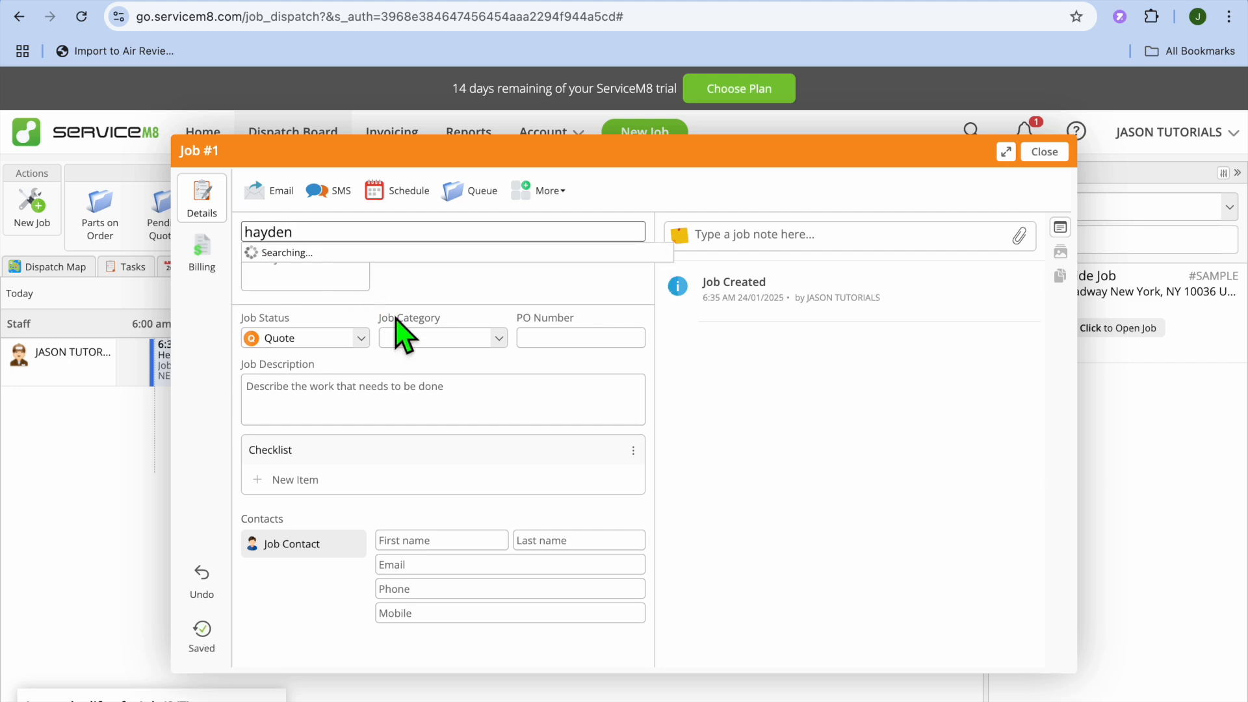
click(404, 406)
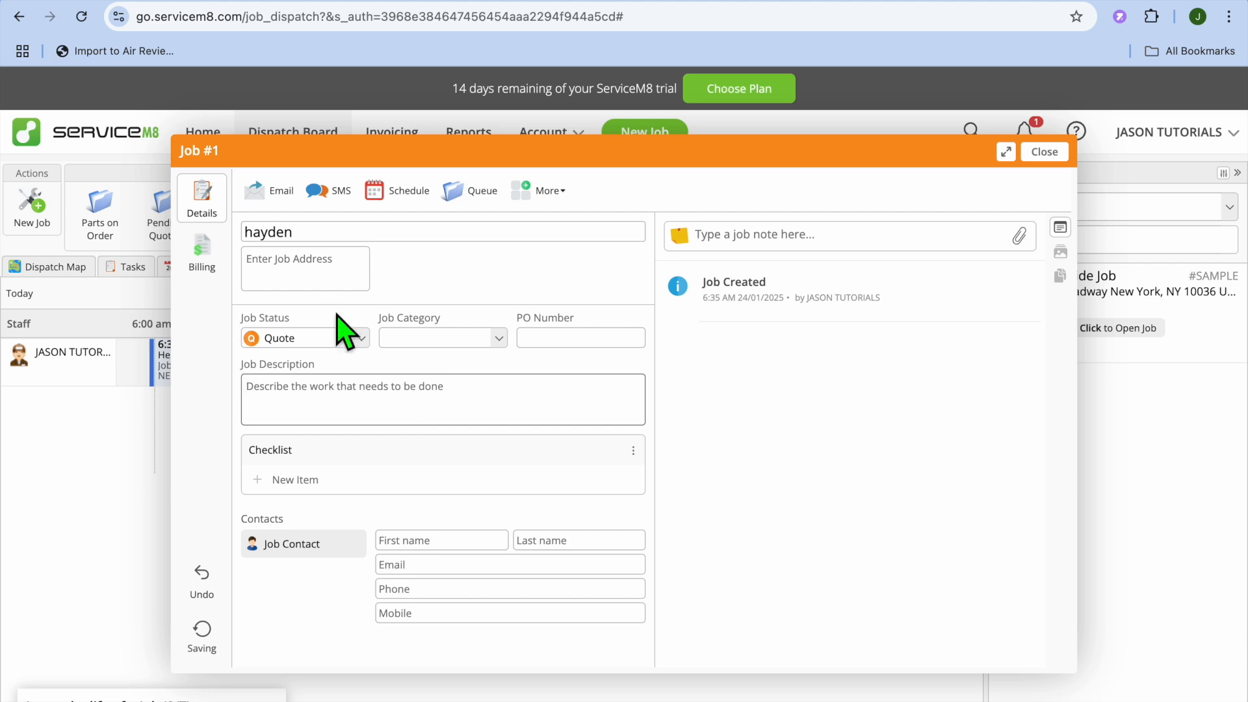
- Set the new job's category to Standard, leaving the job address empty
click(321, 270)
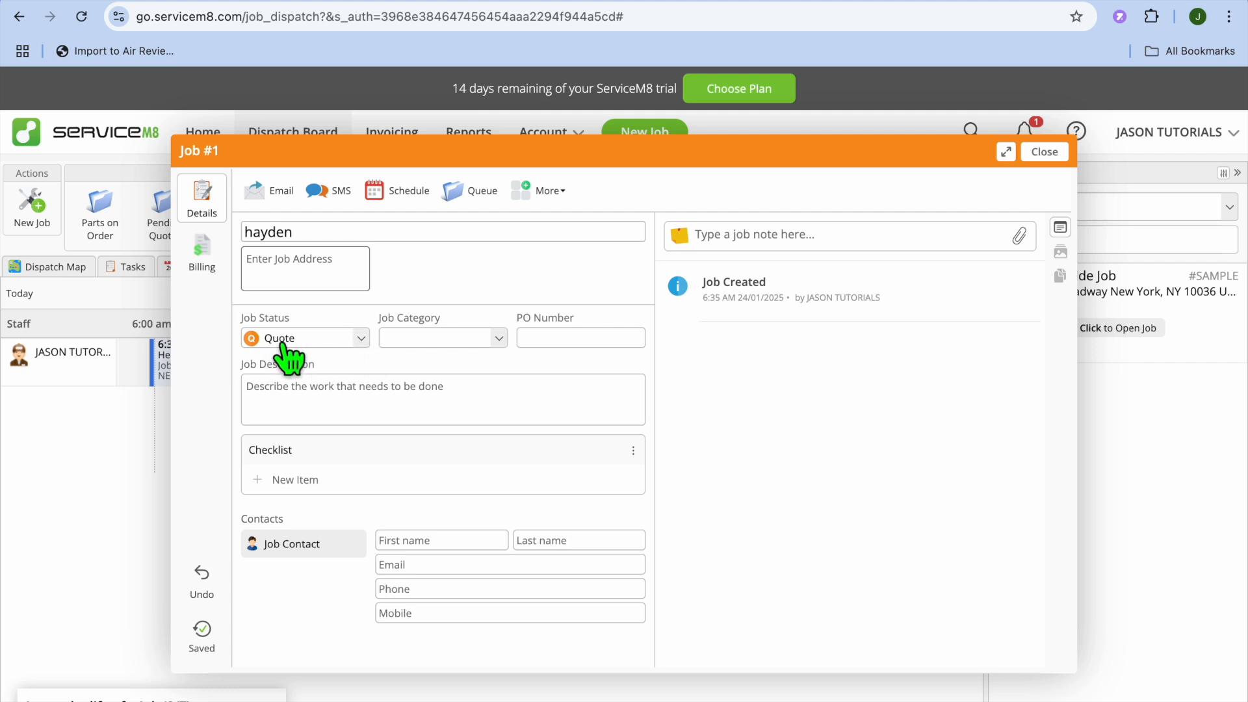
click(495, 339)
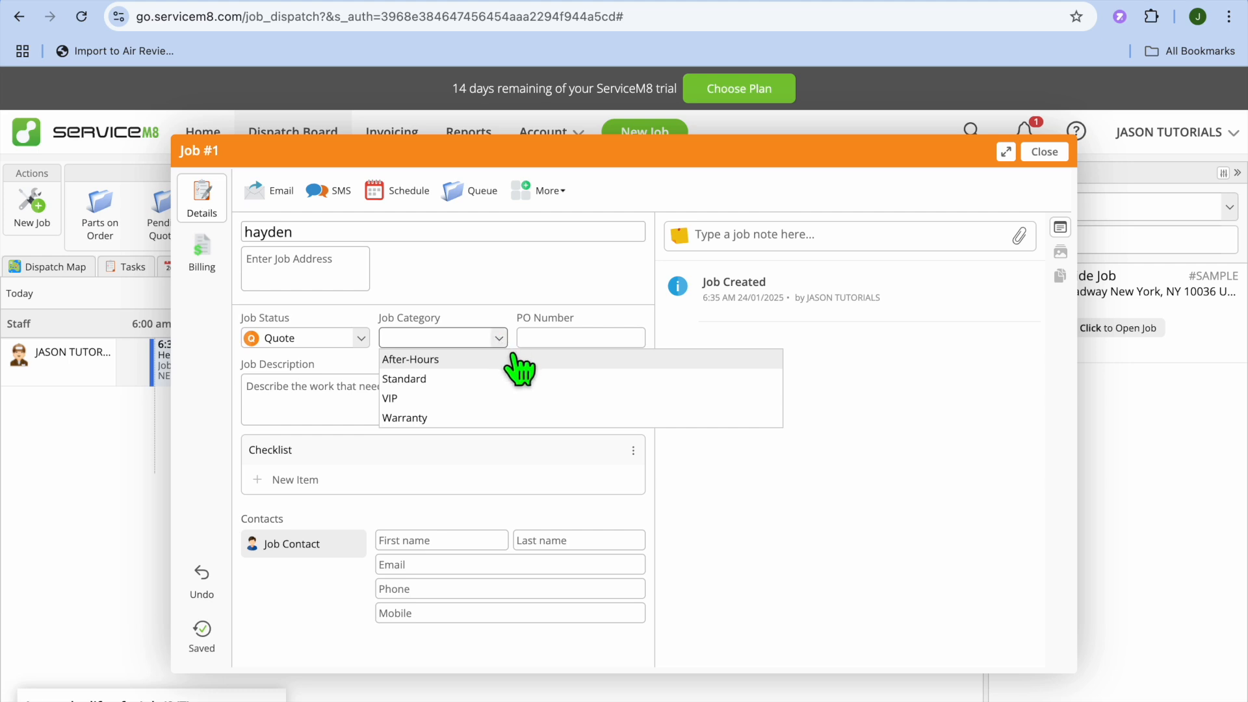
click(463, 379)
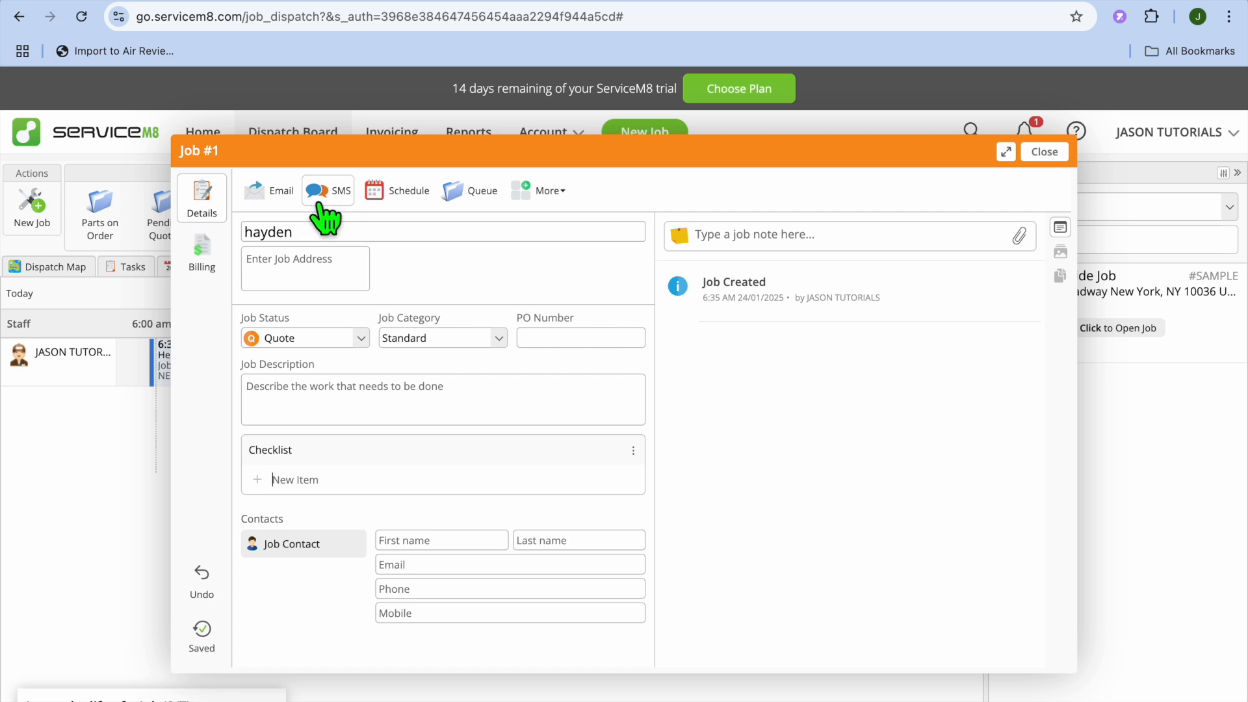
- Check the additional actions and the job status options on the new job's card, and close the card
click(563, 194)
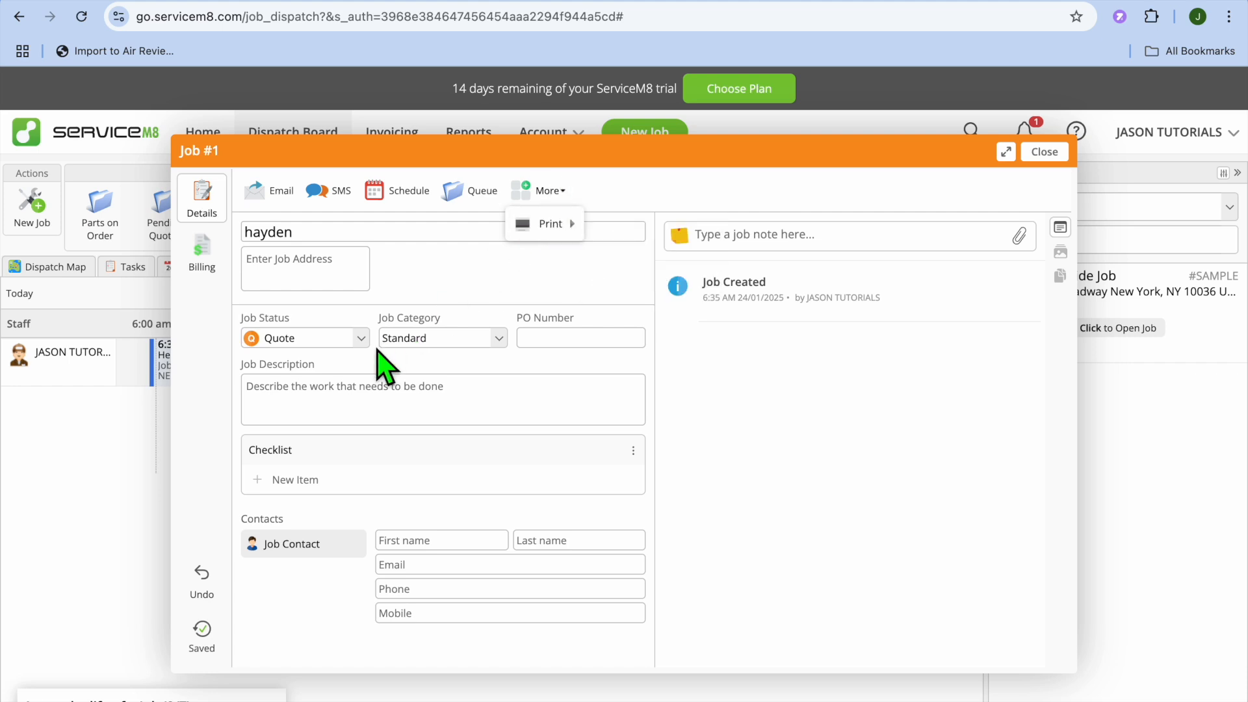
click(362, 340)
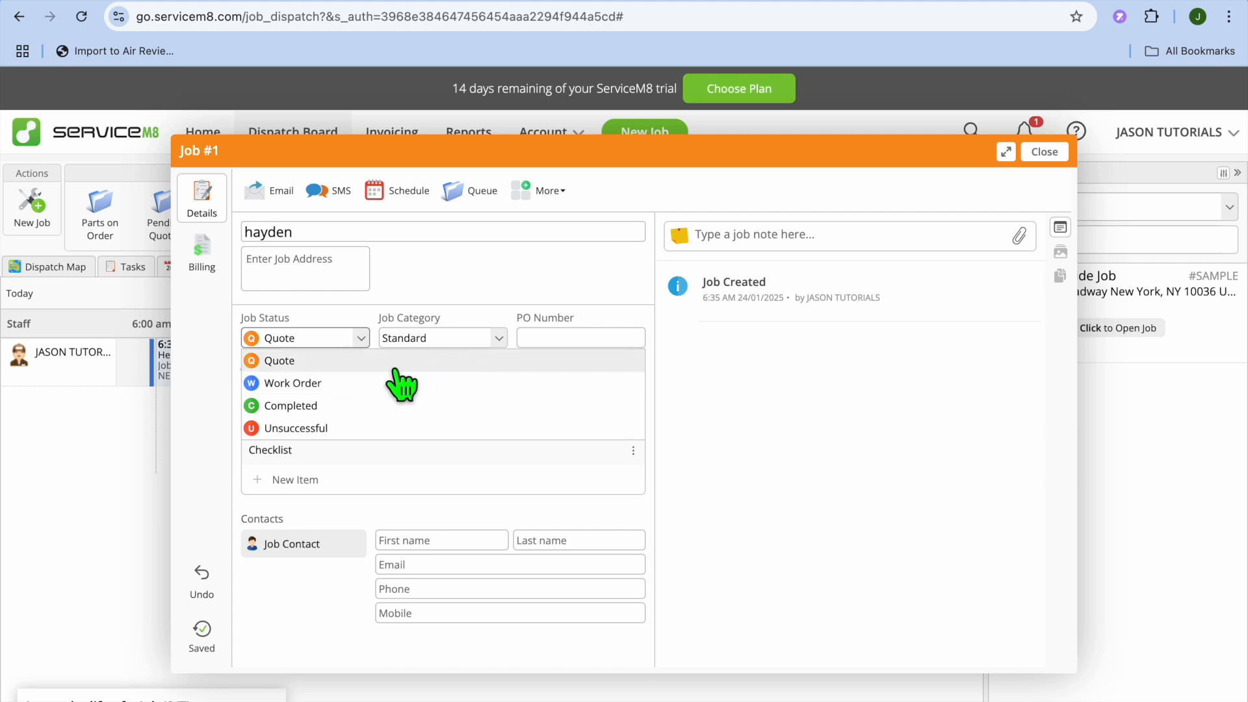
click(1044, 152)
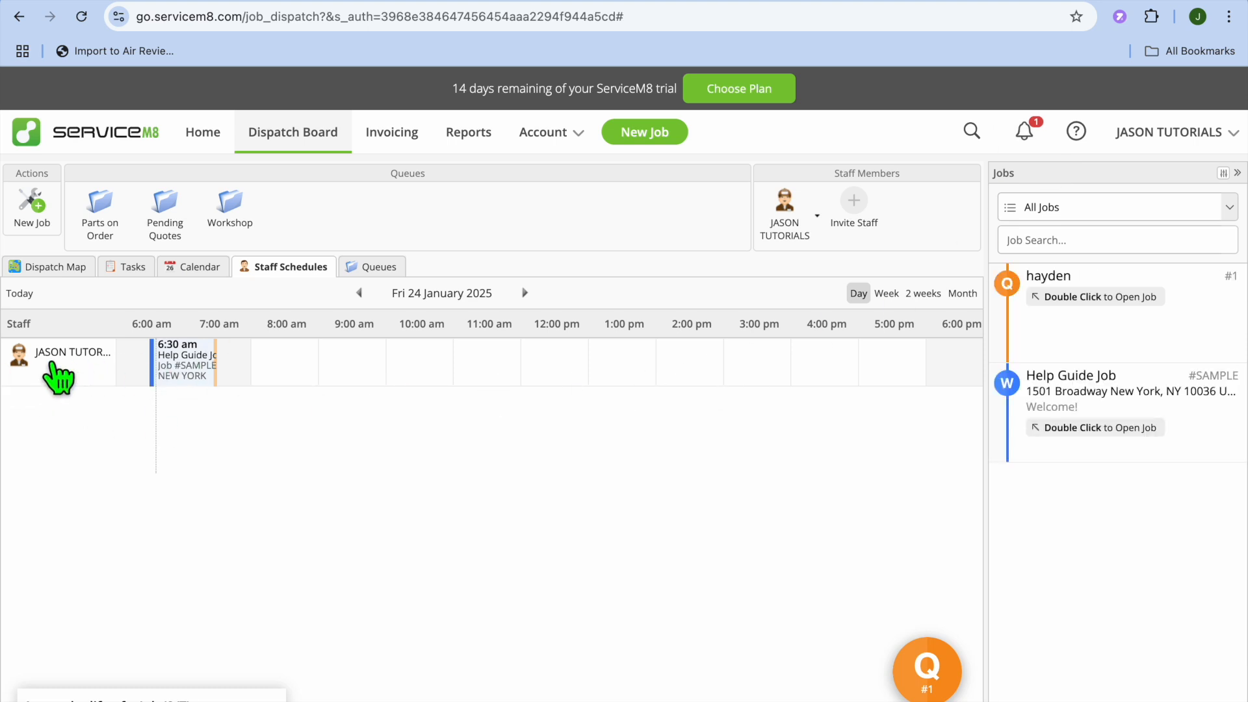
- Open the sample Help Guide Job from the jobs list, set its status to Completed and close its card
click(201, 379)
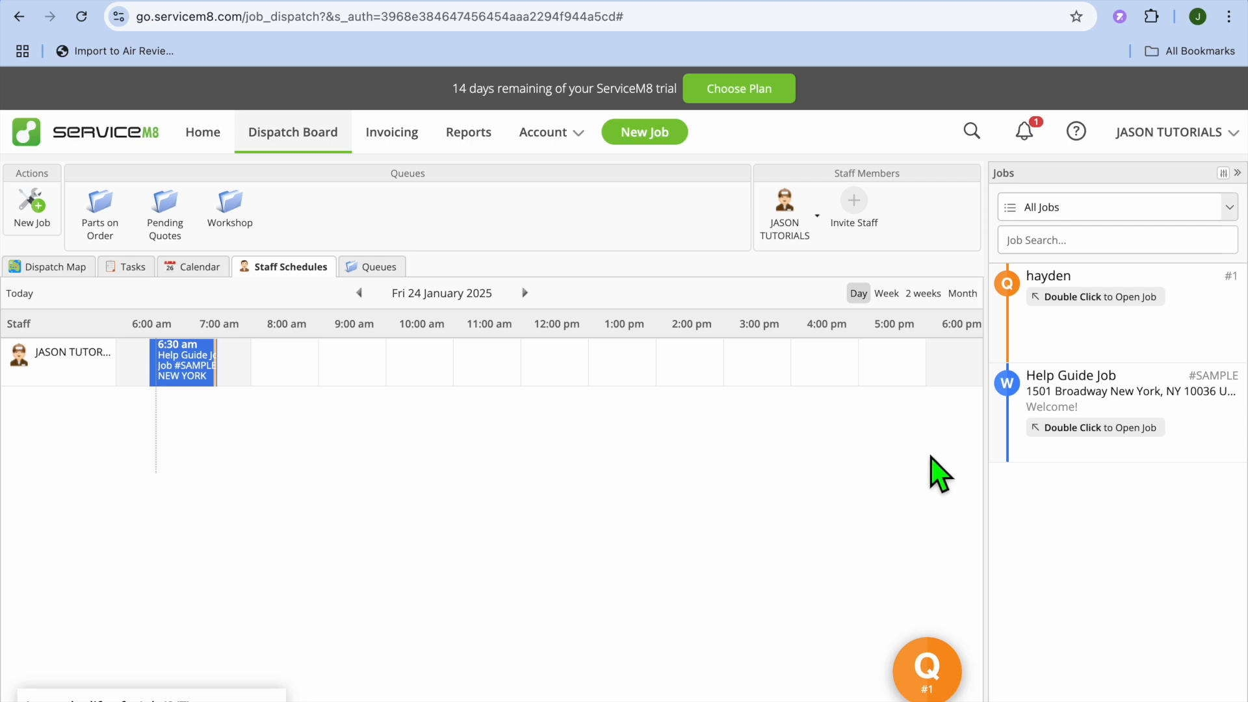
click(1106, 427)
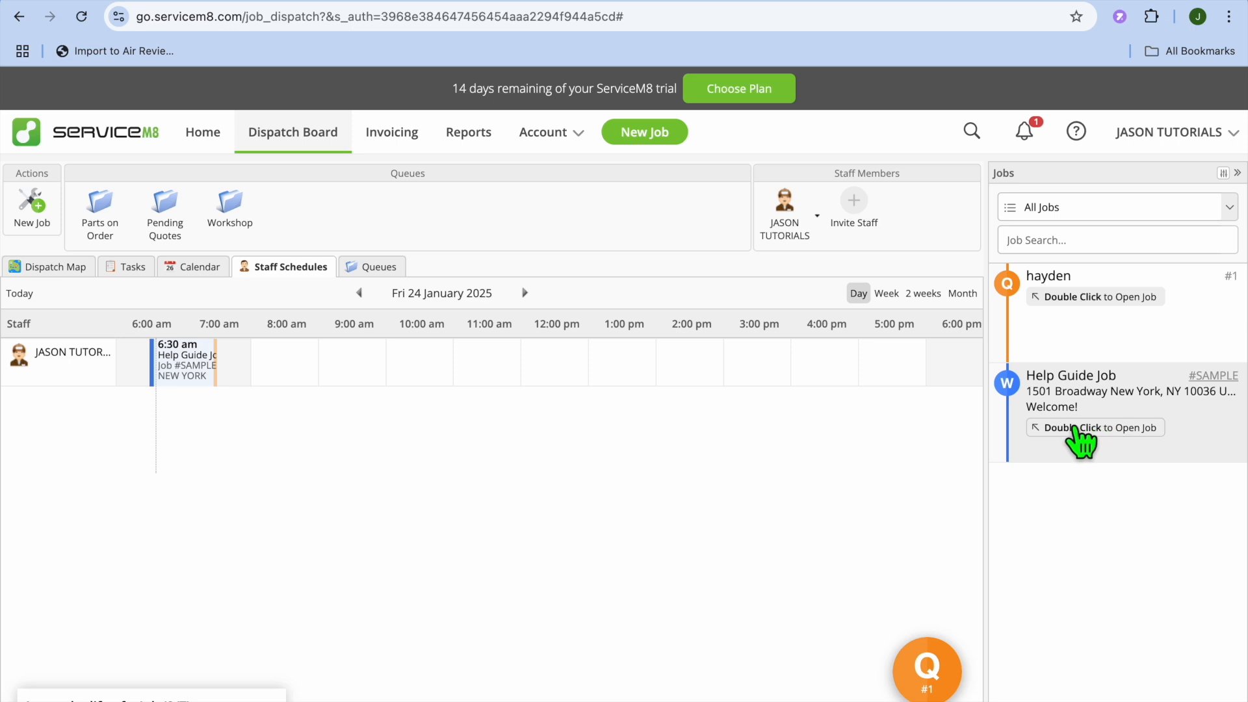
double_click(1076, 438)
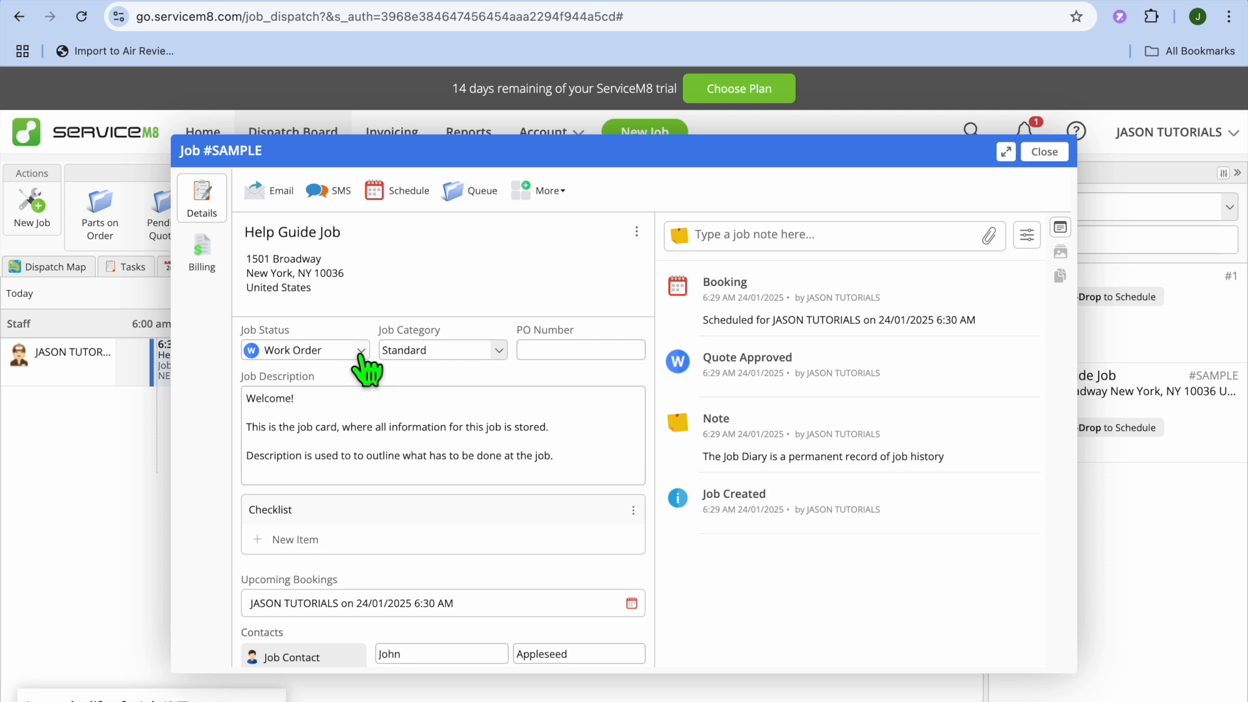
click(361, 352)
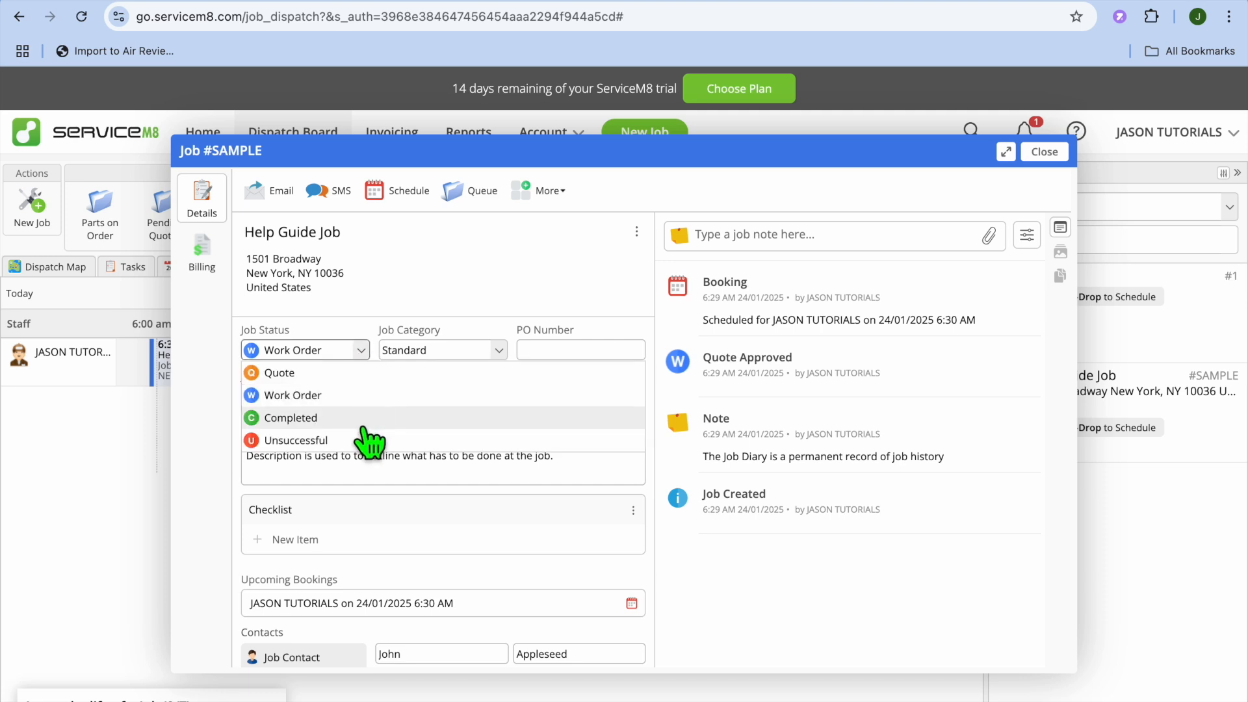
click(369, 419)
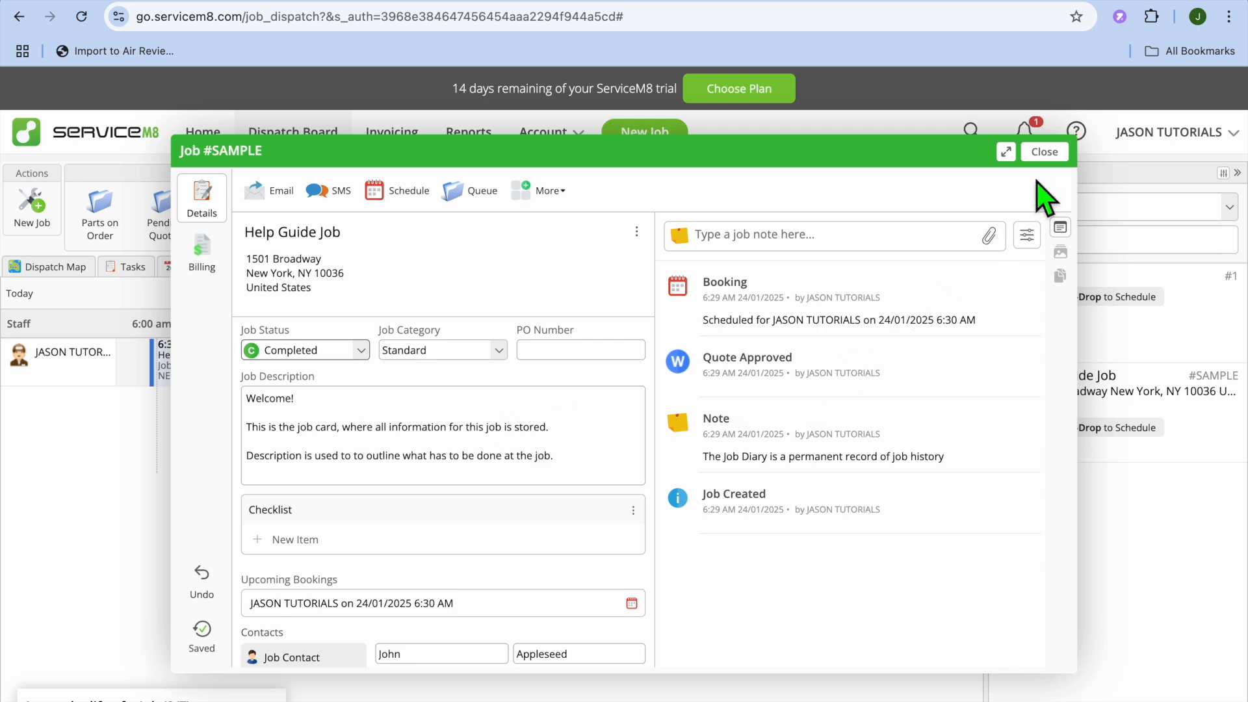
click(1045, 151)
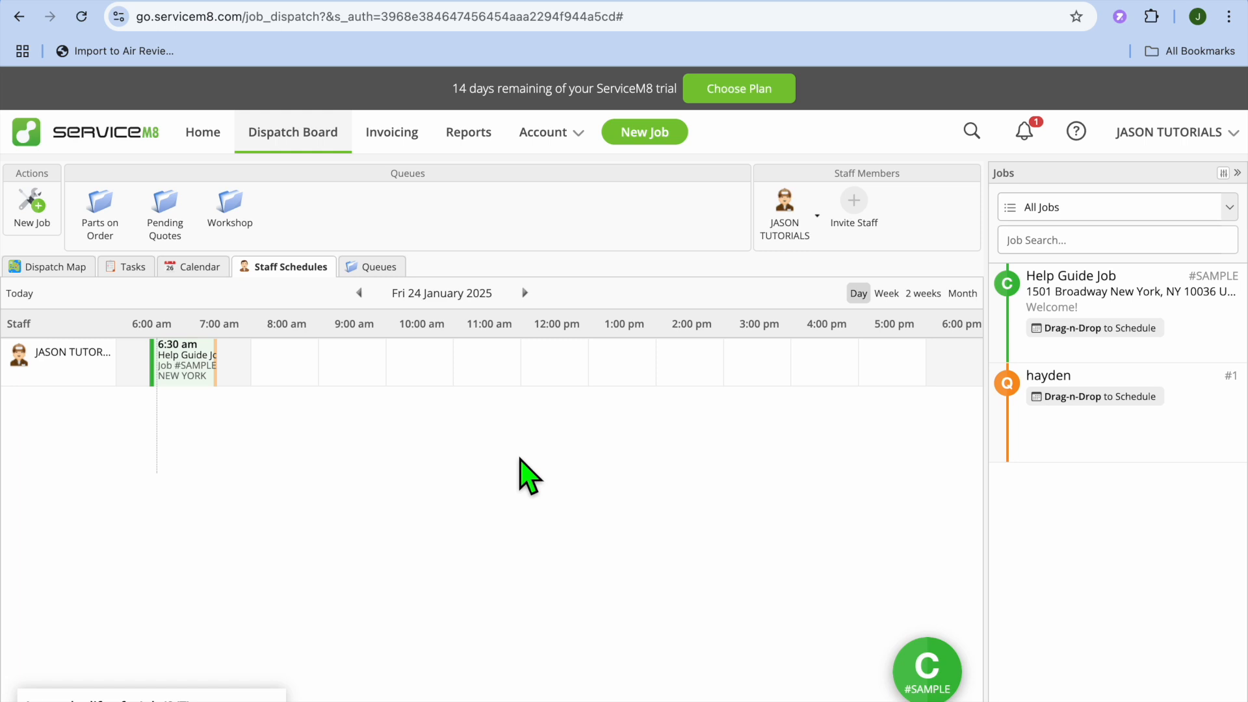
- Review the Invoicing summary and select the Help Guide Job among the invoices awaiting approval
click(392, 133)
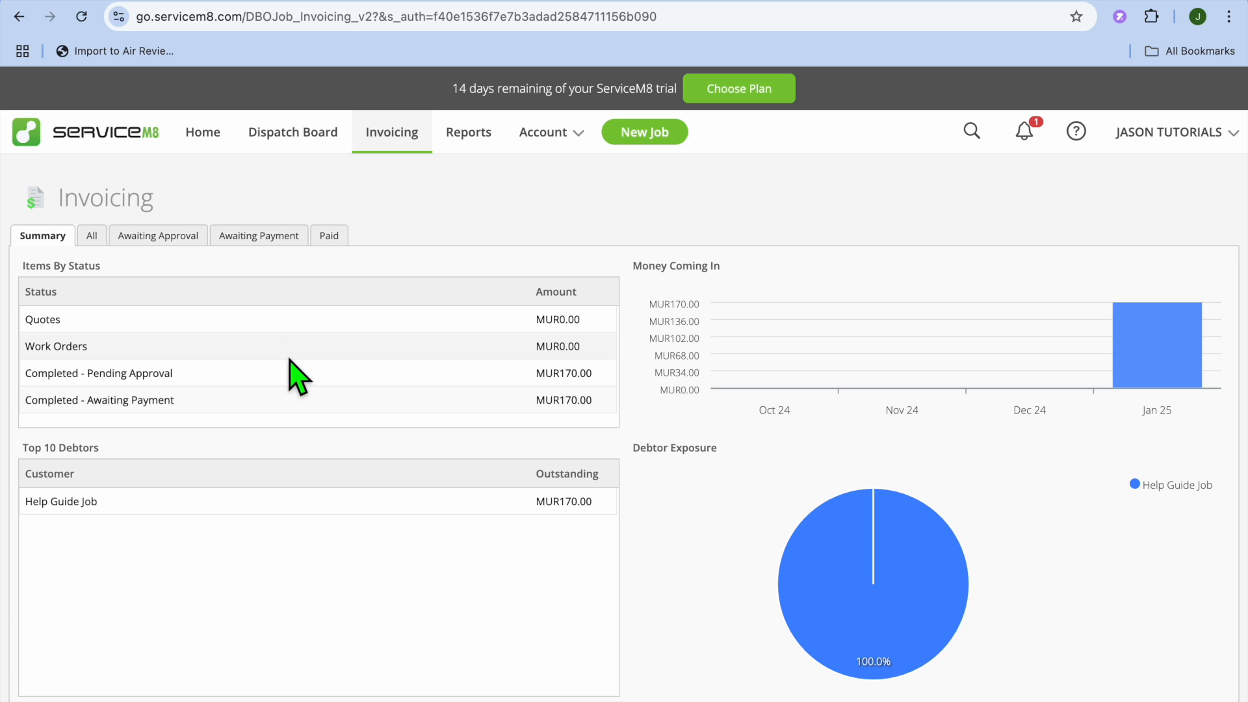
click(169, 247)
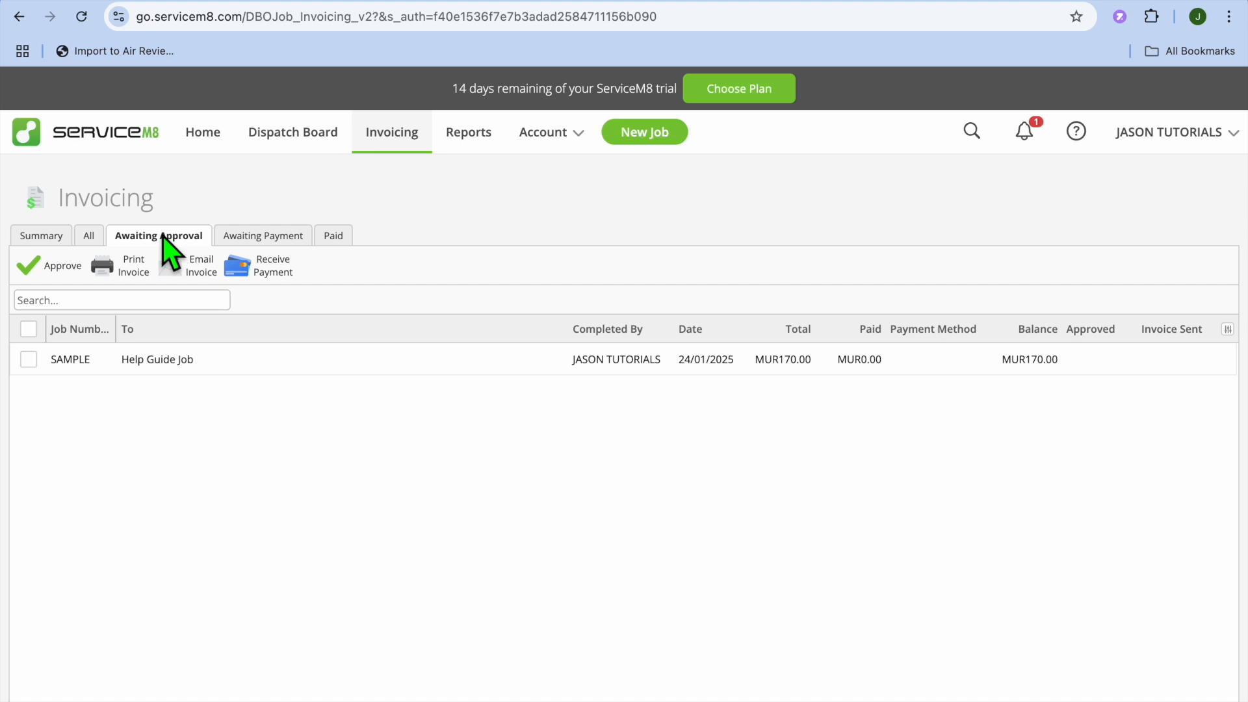
click(34, 364)
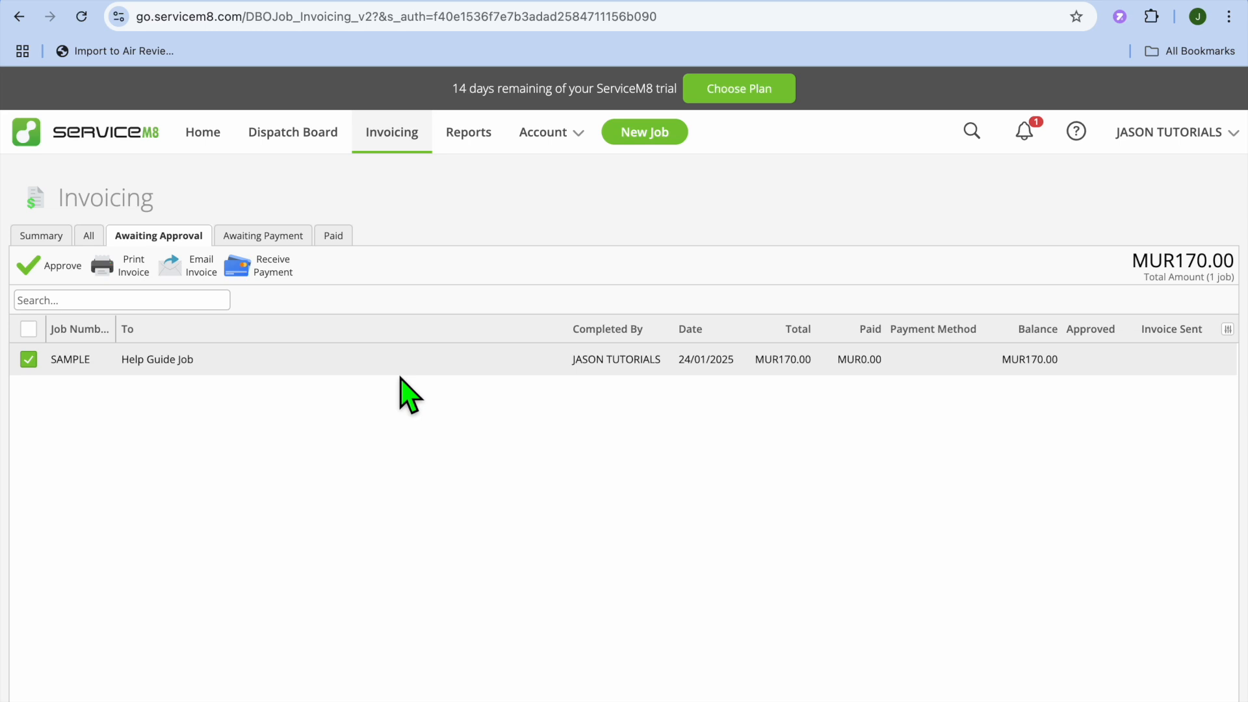
- View the Business Dashboard overview in Reports for the last 28 days
click(479, 134)
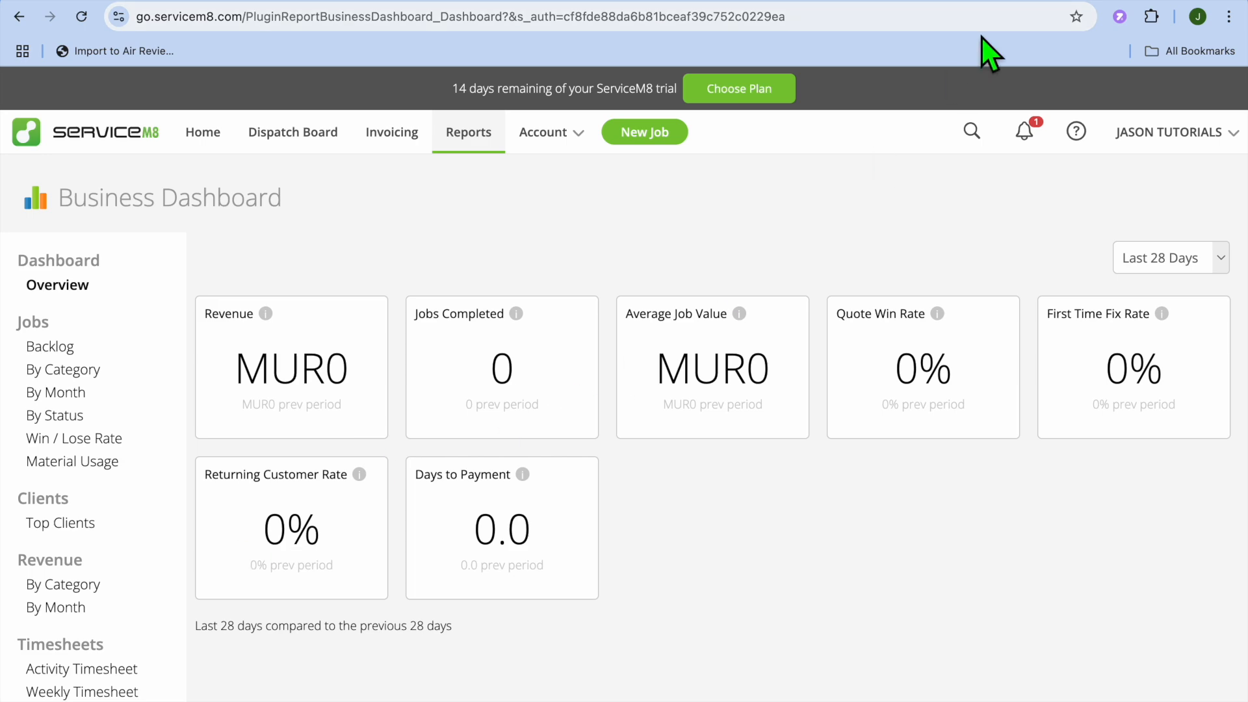
mouse_move(985, 3)
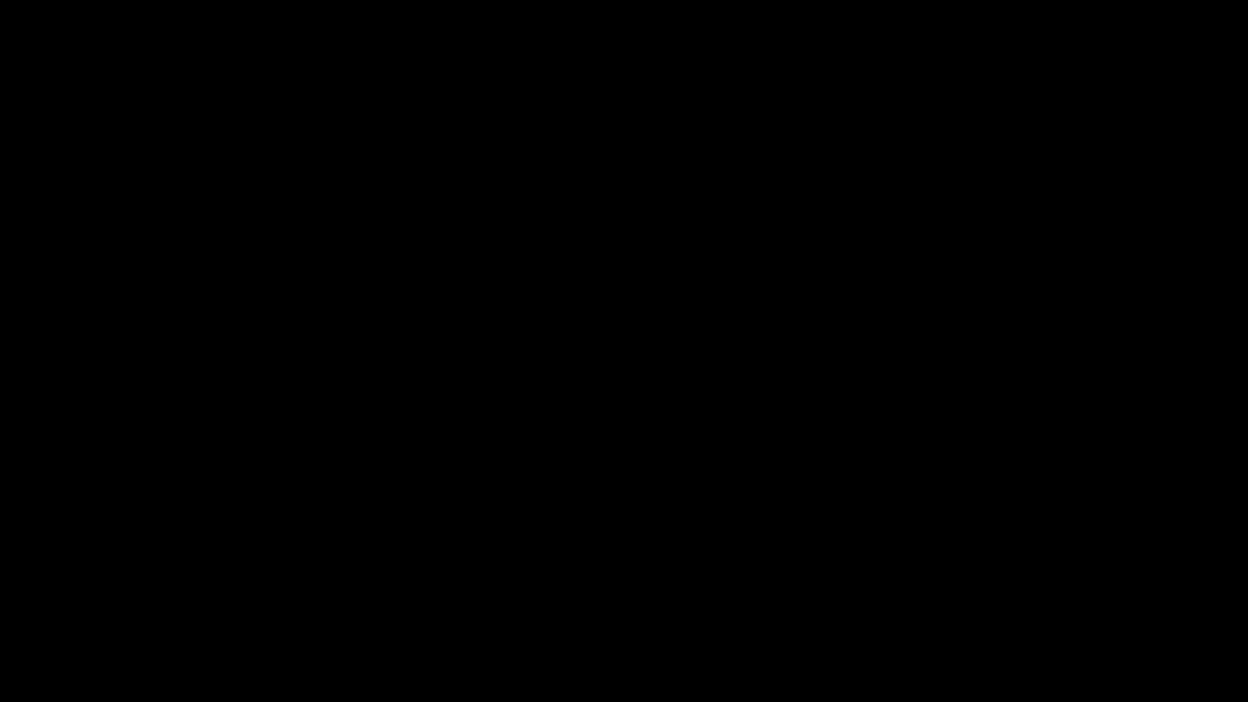